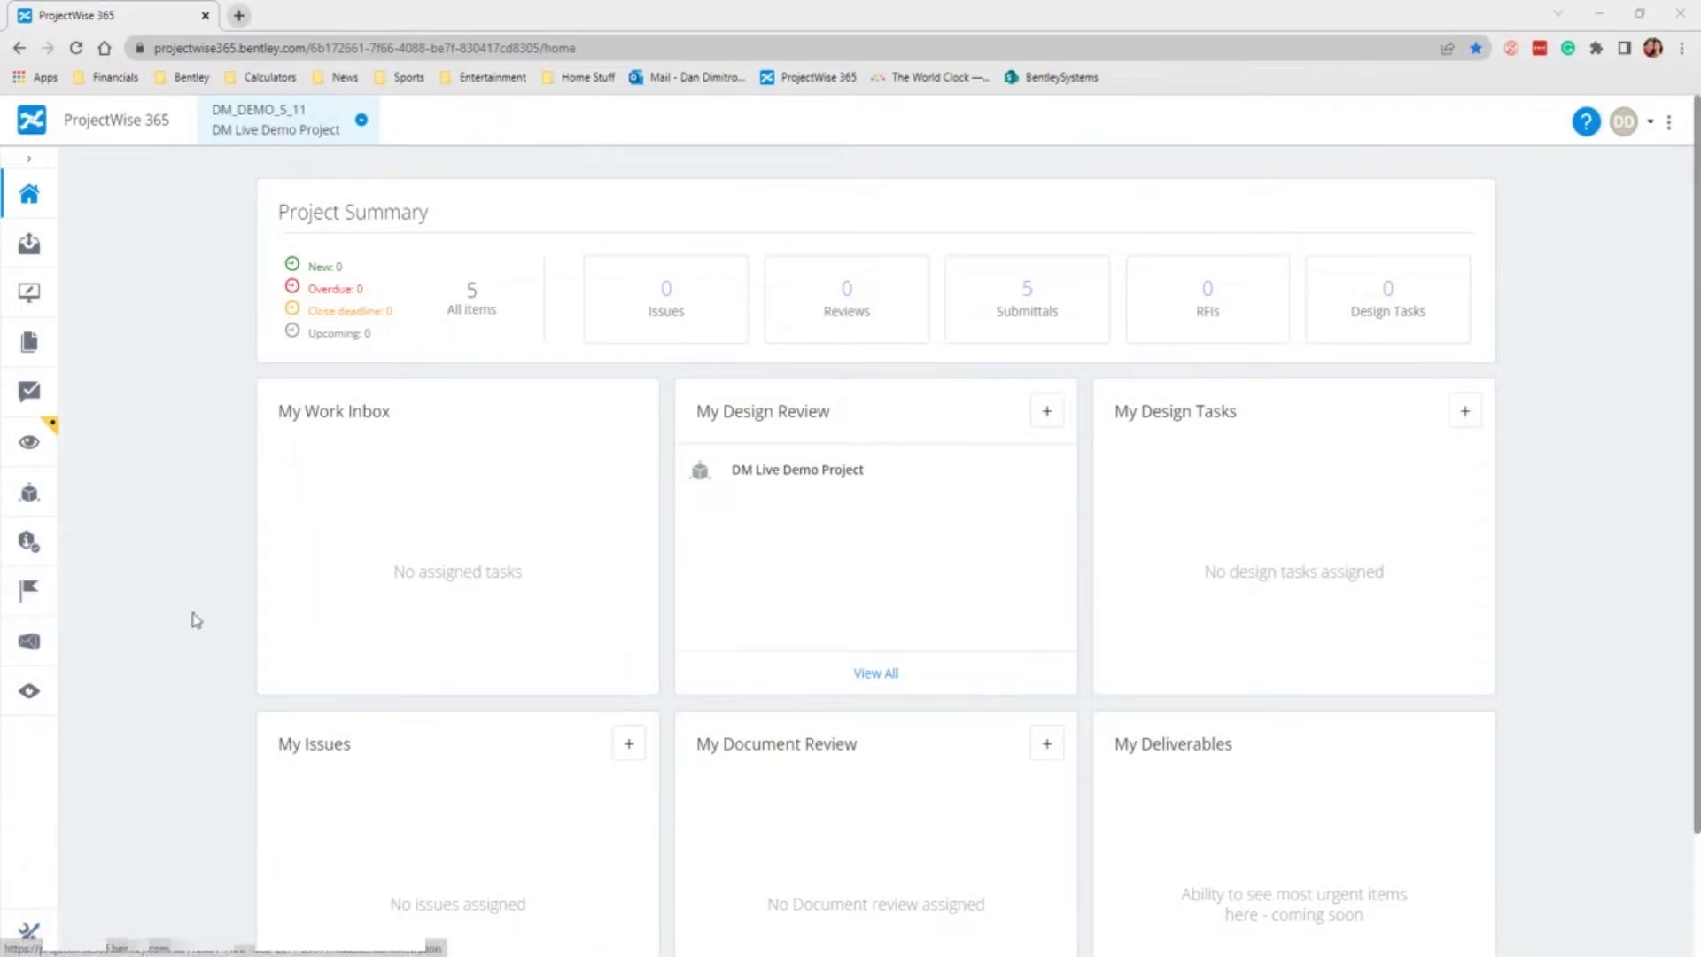
# Step: Open Manage your team from the Administration settings of the DM Live Demo Project
pyautogui.click(26, 935)
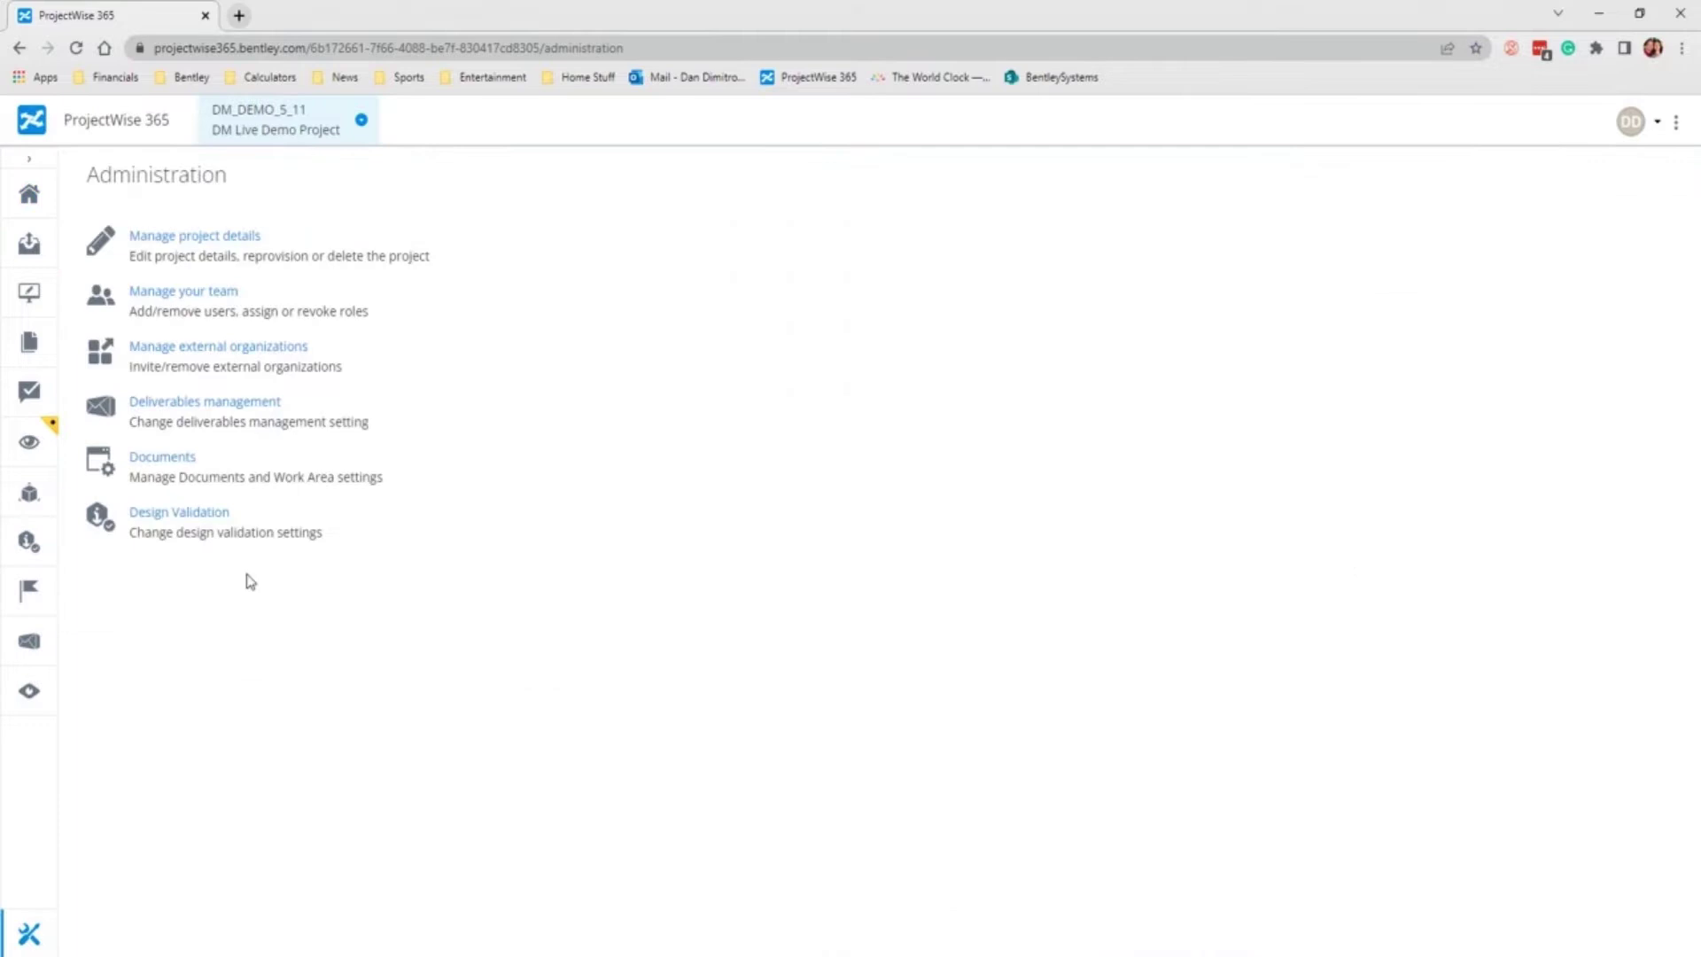
pyautogui.click(221, 296)
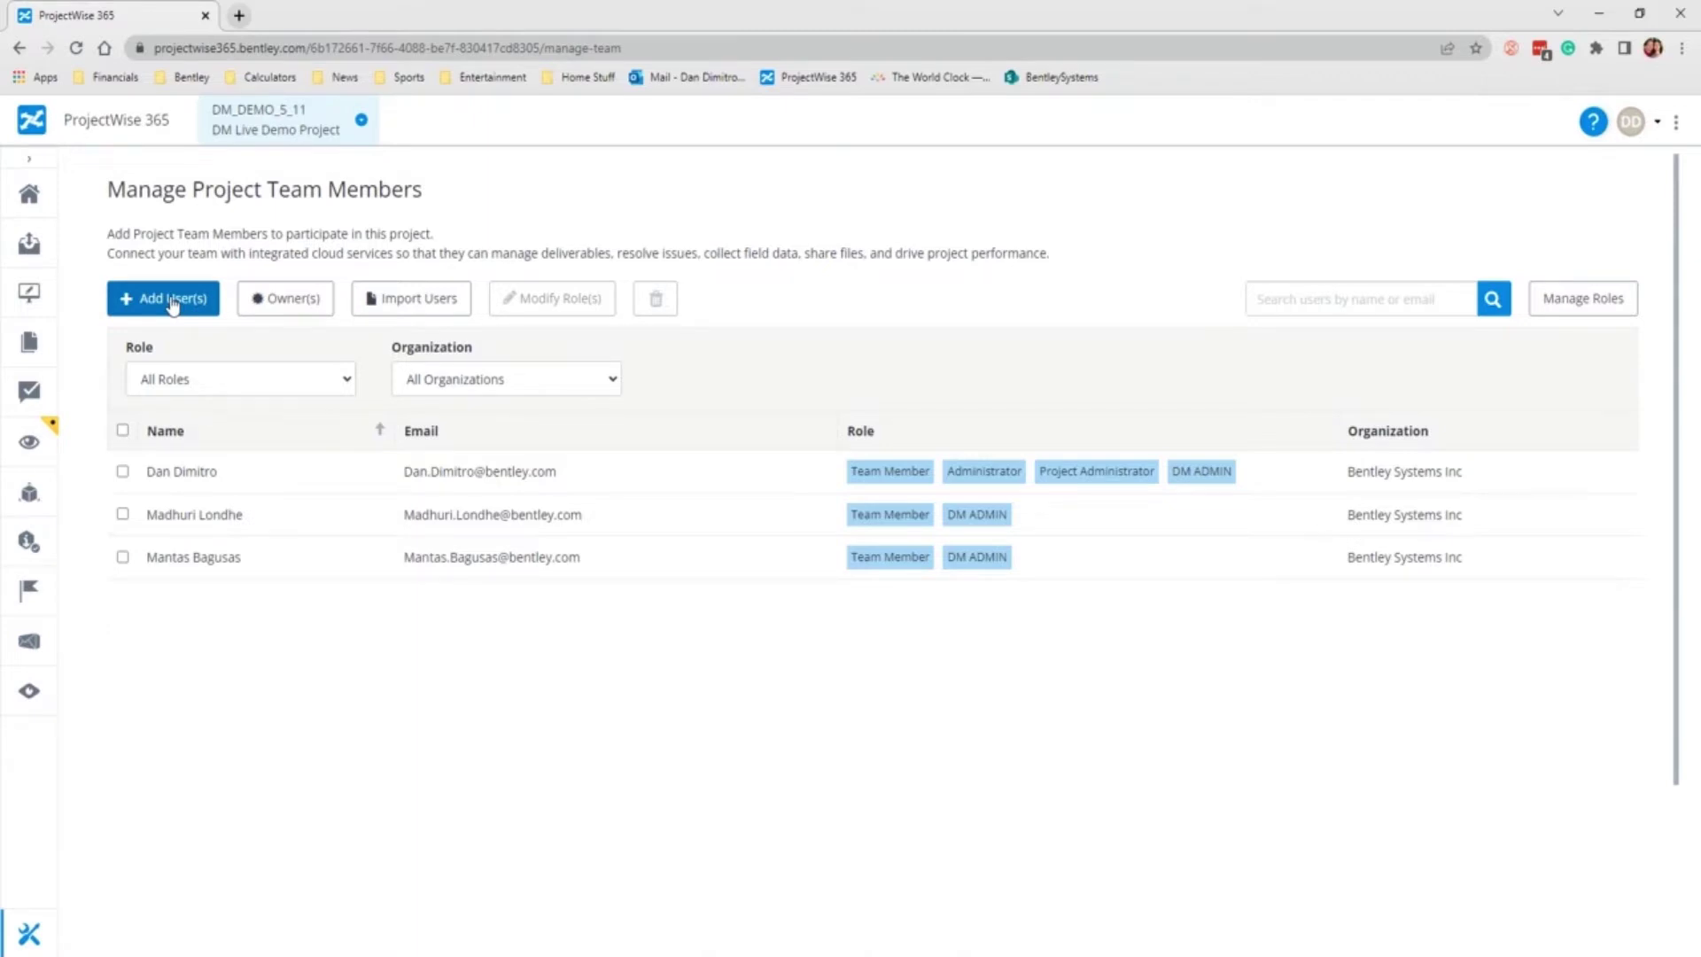
# Step: Search users by Email, enter the new user's e-mail address, and add the match to the list
pyautogui.click(172, 302)
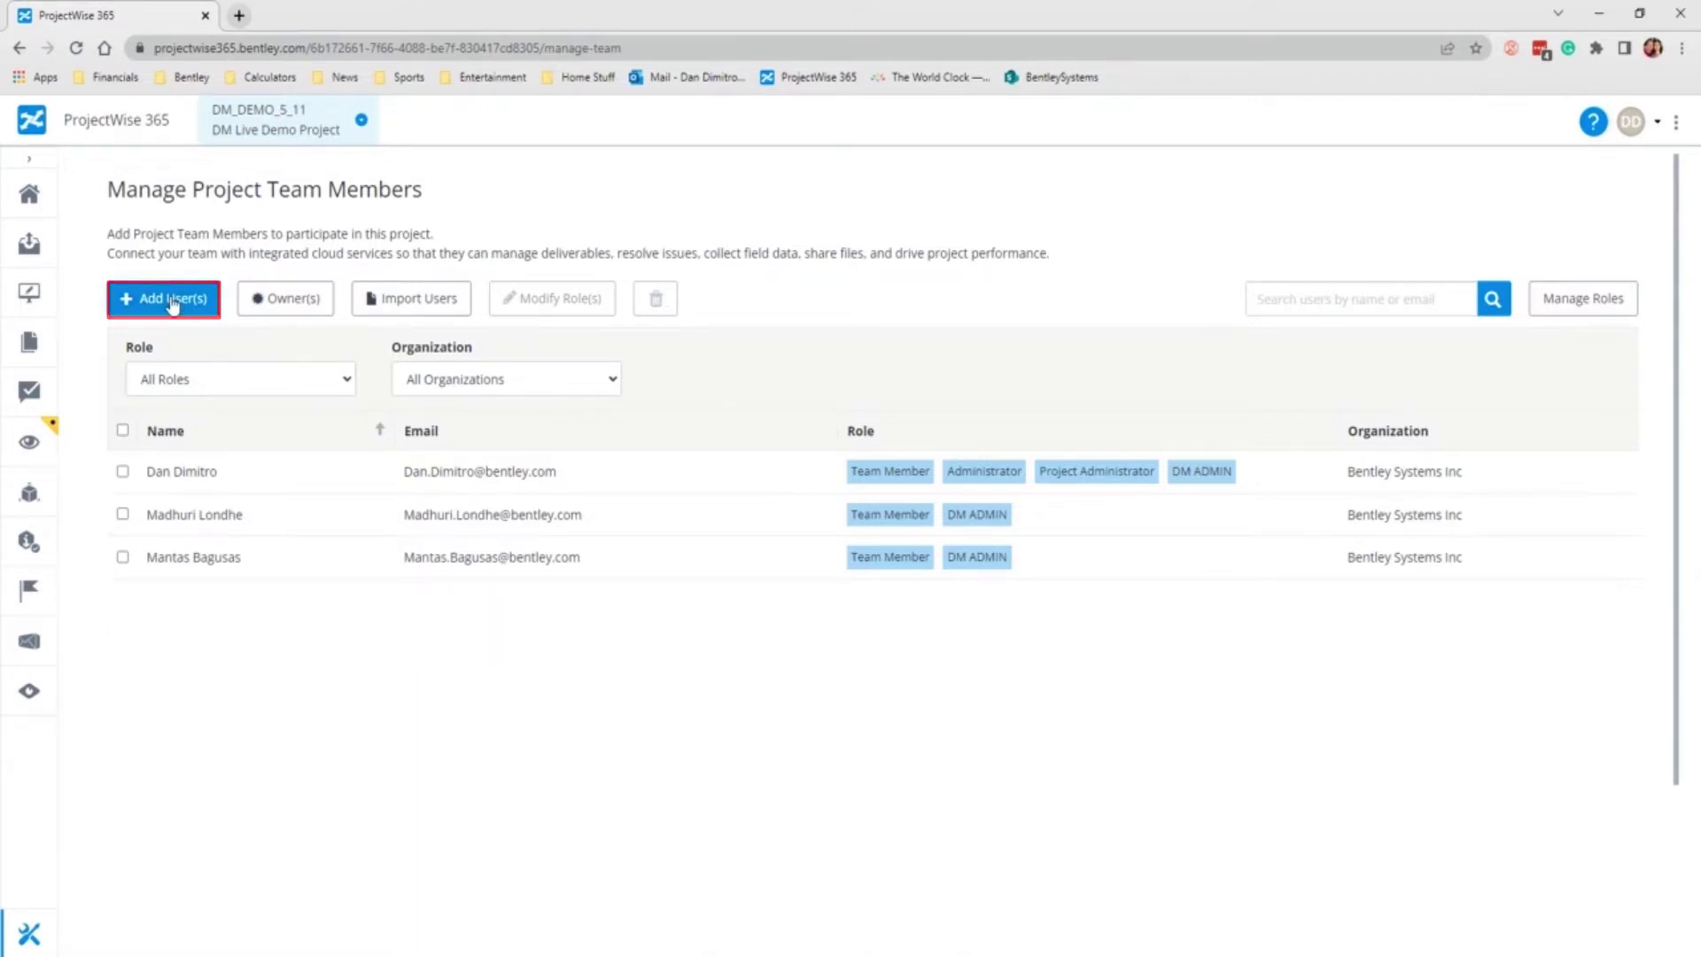
pyautogui.click(569, 301)
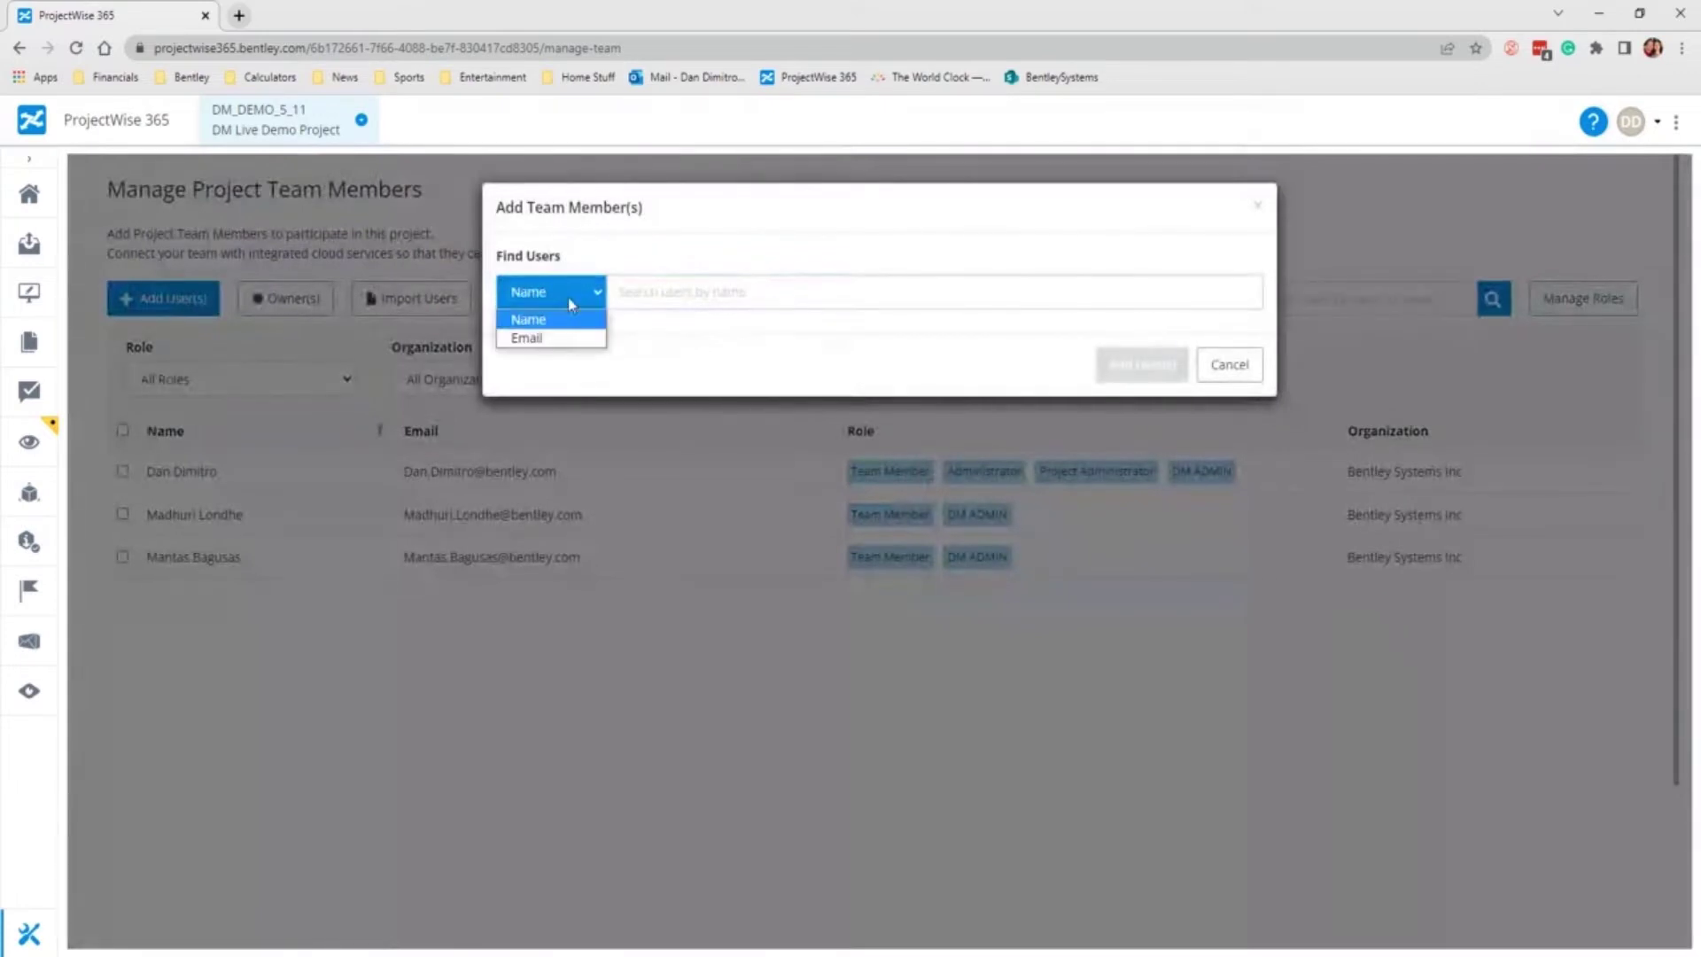
pyautogui.click(556, 339)
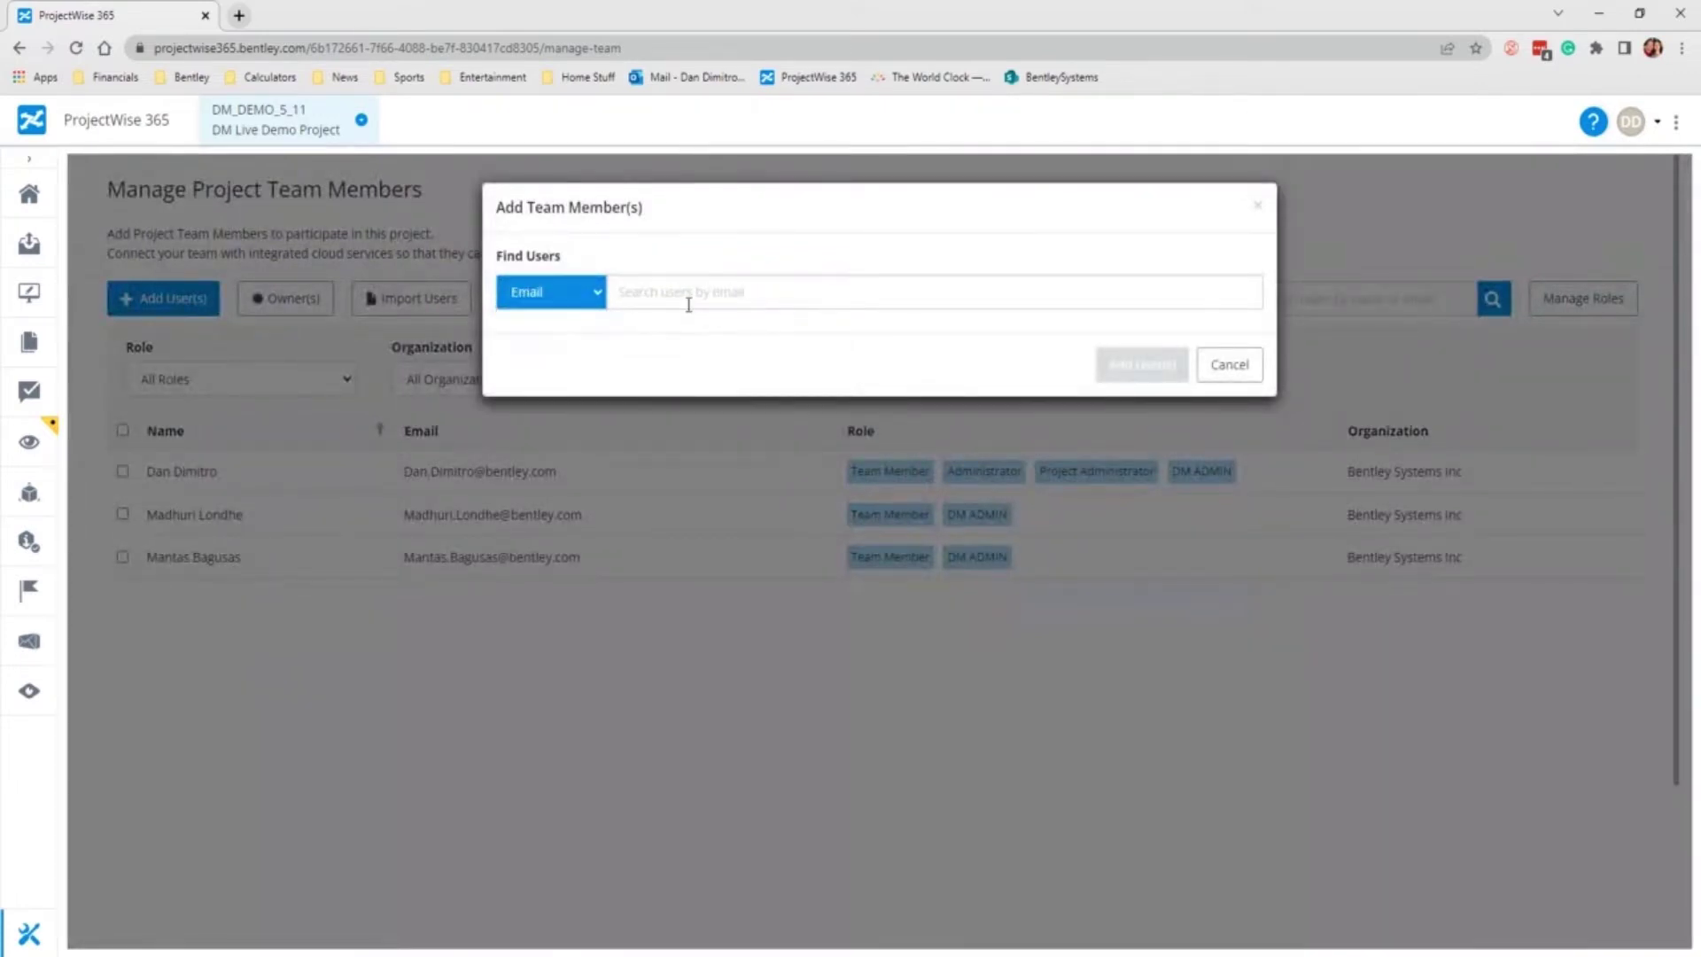
pyautogui.click(687, 298)
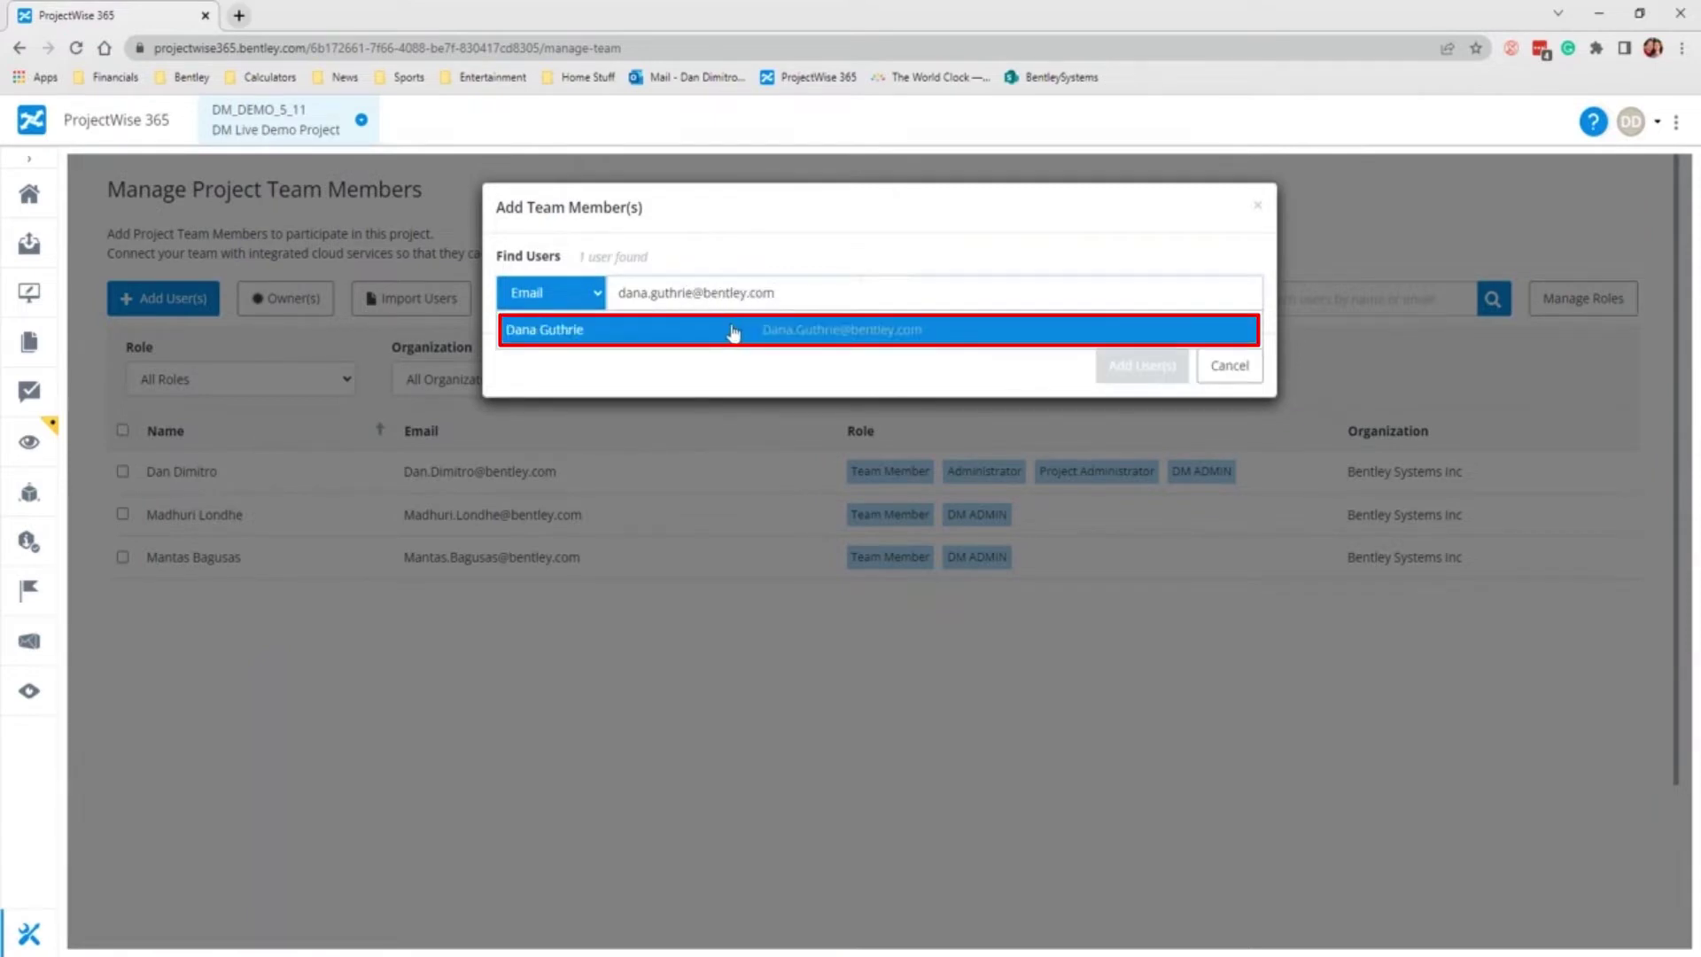
pyautogui.click(734, 332)
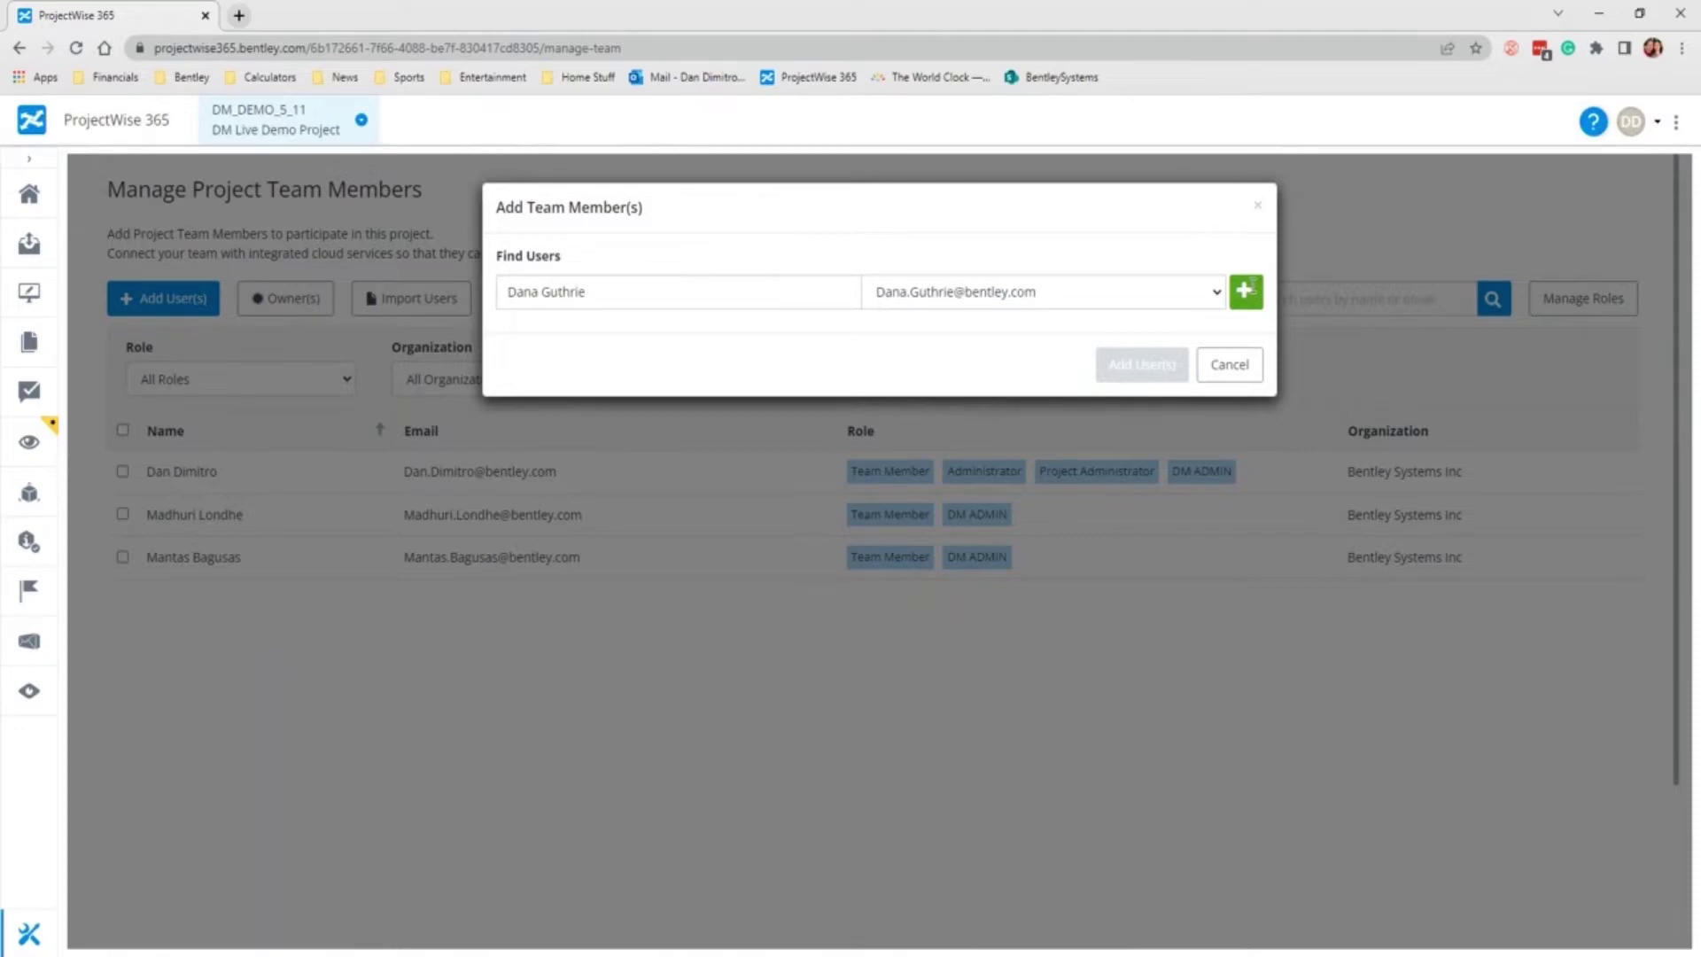
pyautogui.click(1247, 290)
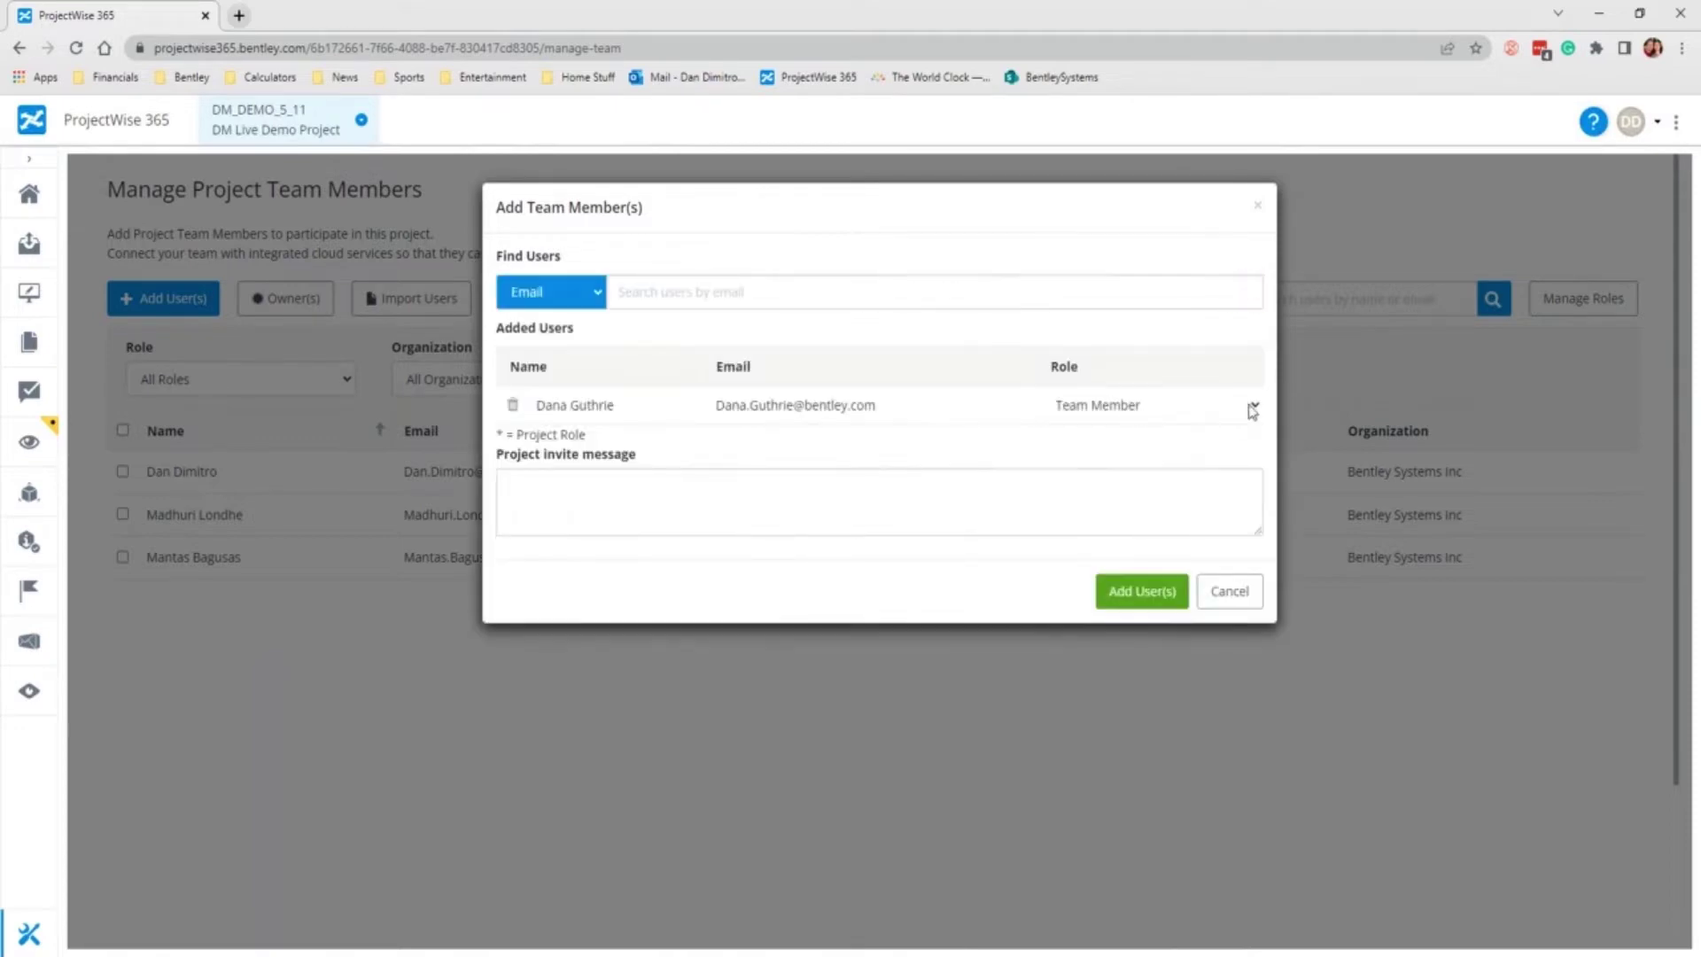
# Step: Give the user the * DM ADMIN role and add them to the team
pyautogui.click(1252, 407)
pyautogui.scroll(-2, 1181, 542)
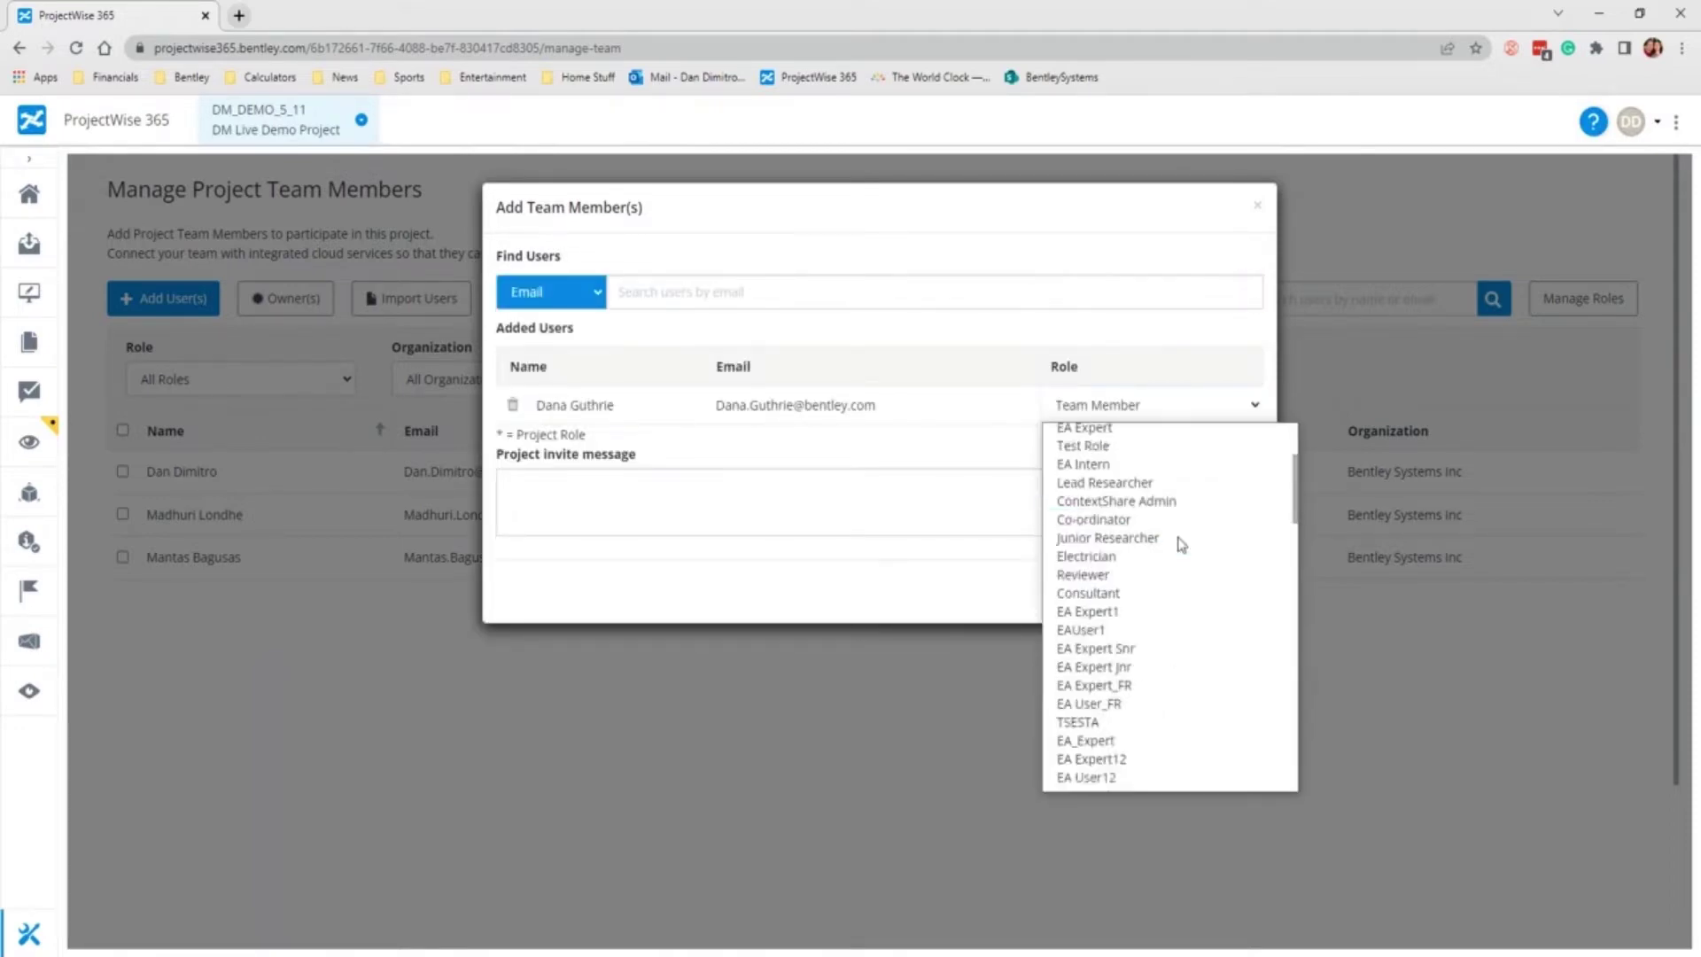
pyautogui.scroll(-3, 1178, 543)
pyautogui.scroll(-2, 1161, 624)
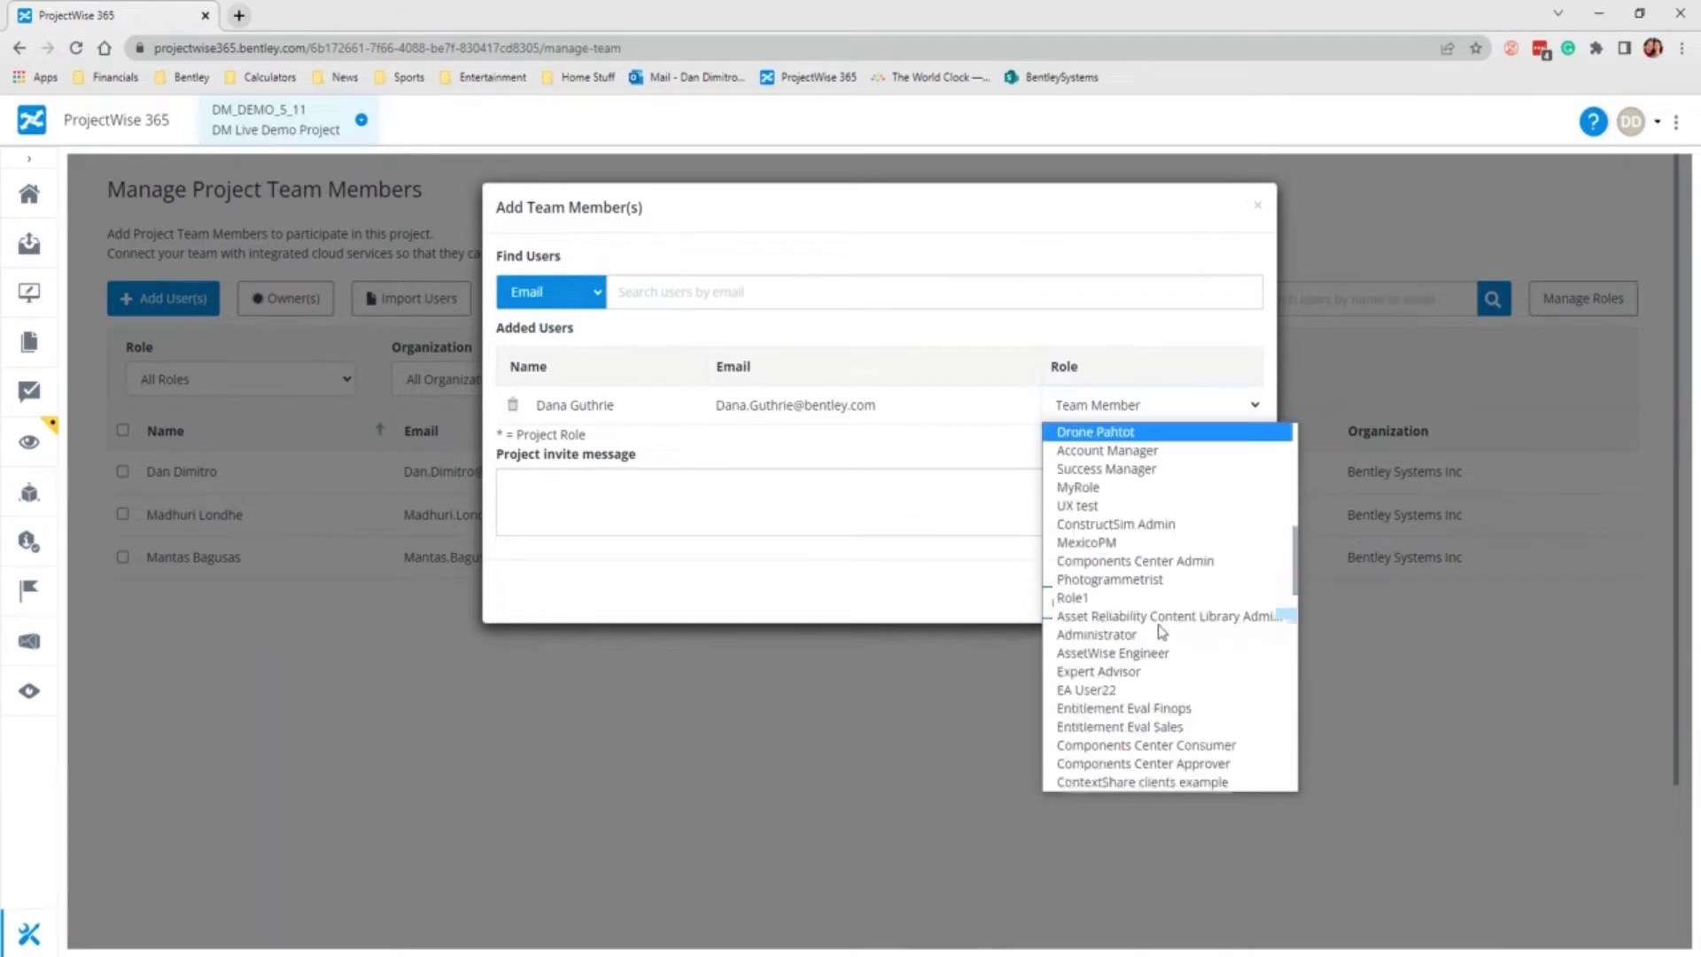
pyautogui.scroll(-6, 1162, 630)
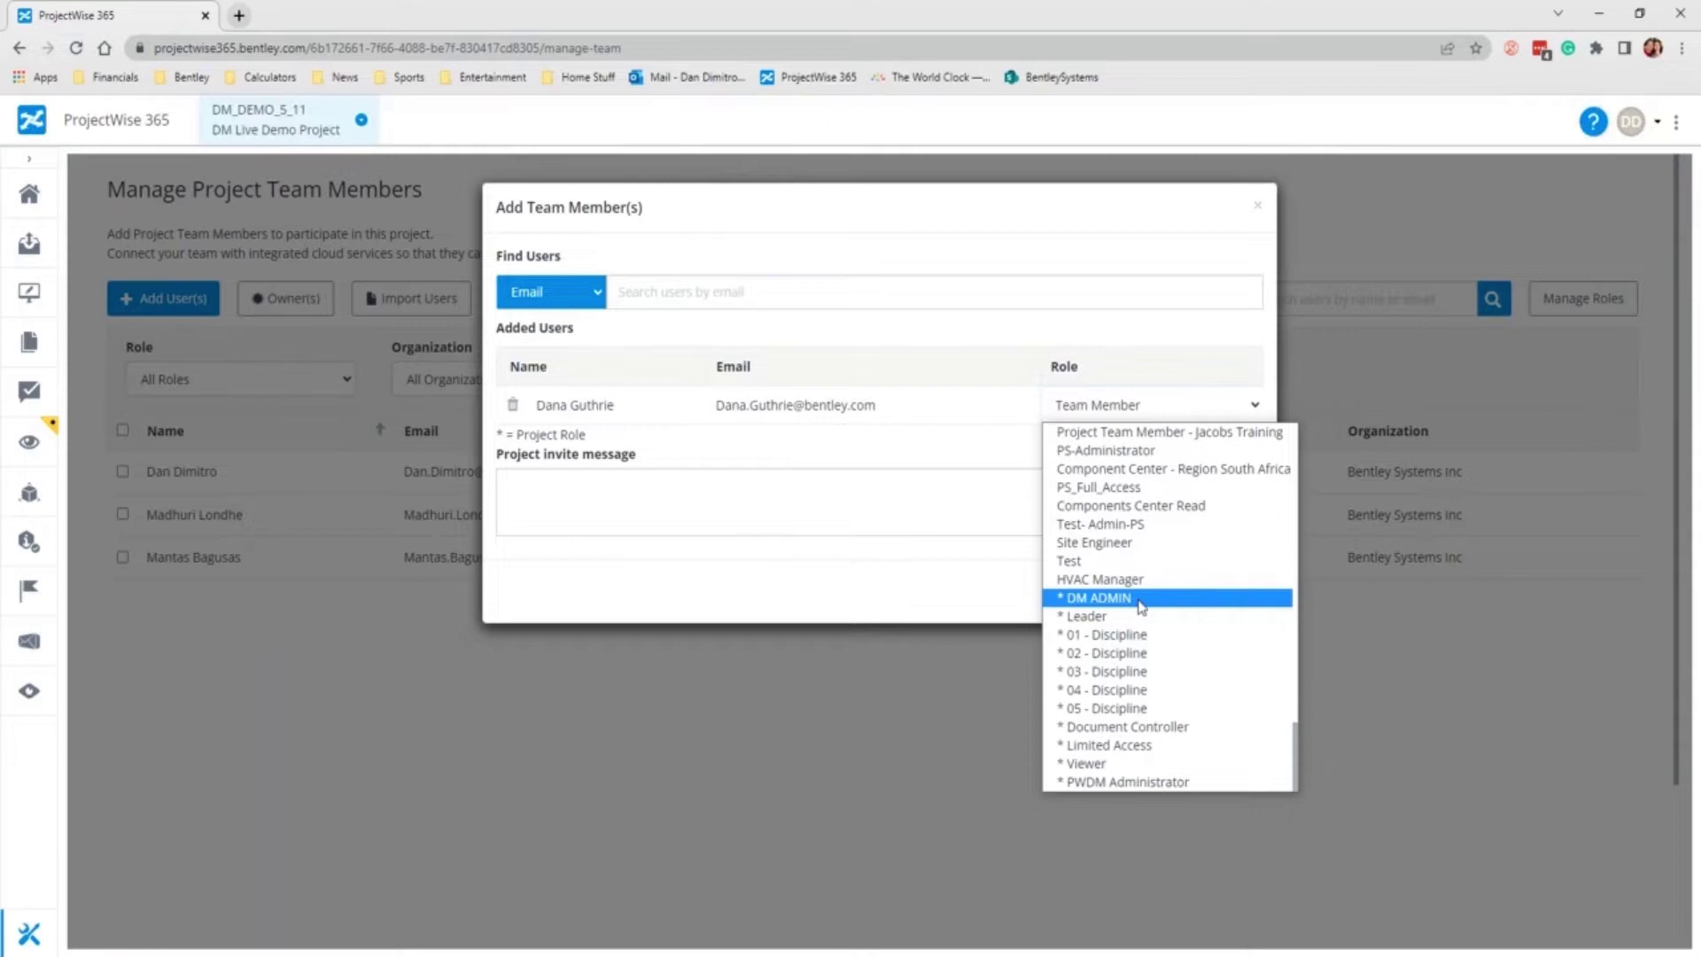
pyautogui.click(1139, 598)
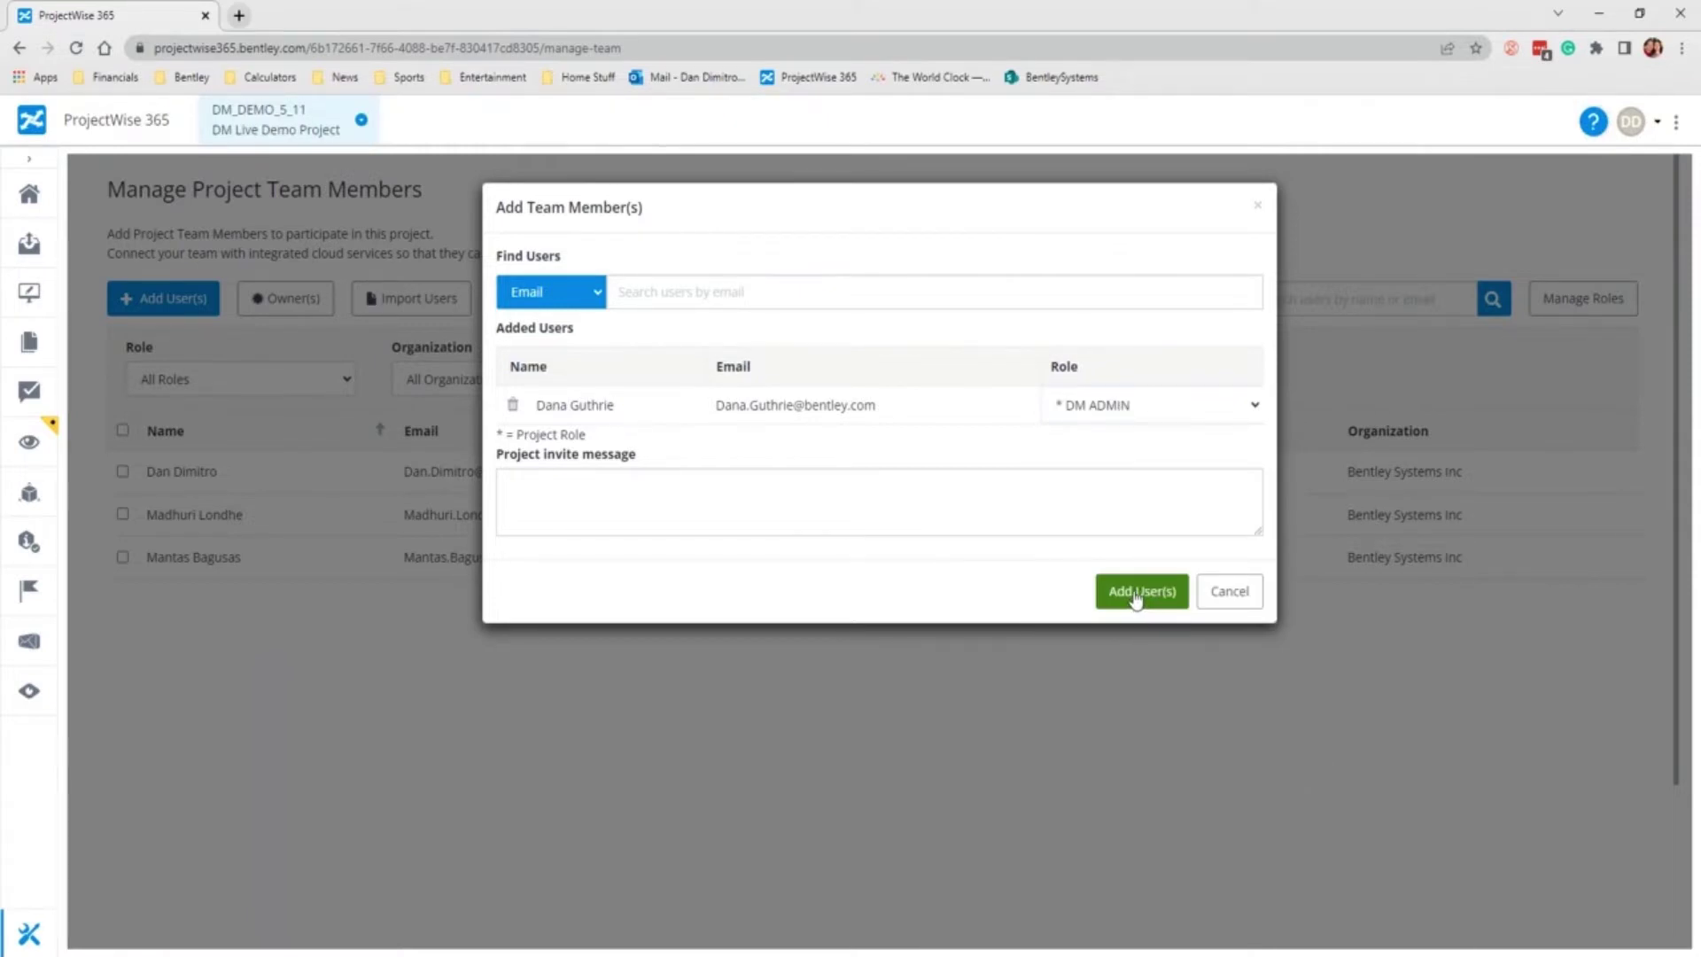
pyautogui.click(1136, 595)
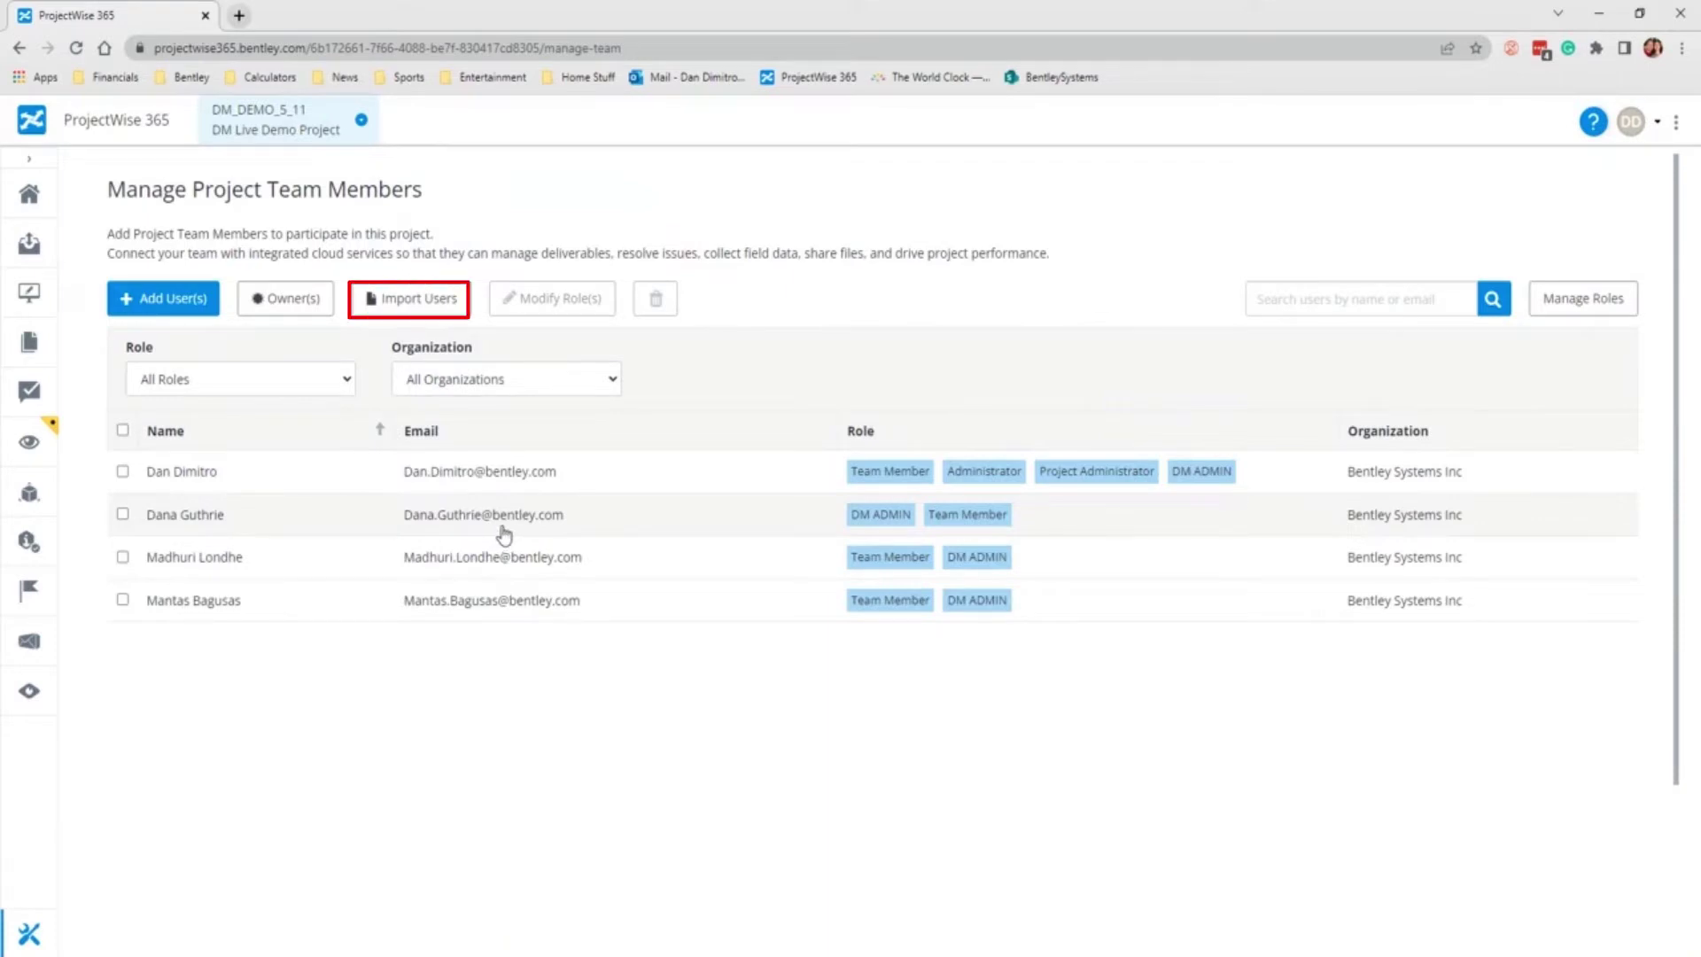
# Step: Start a bulk member import using the users CSV file in the Desktop DM Demo folder
pyautogui.click(412, 301)
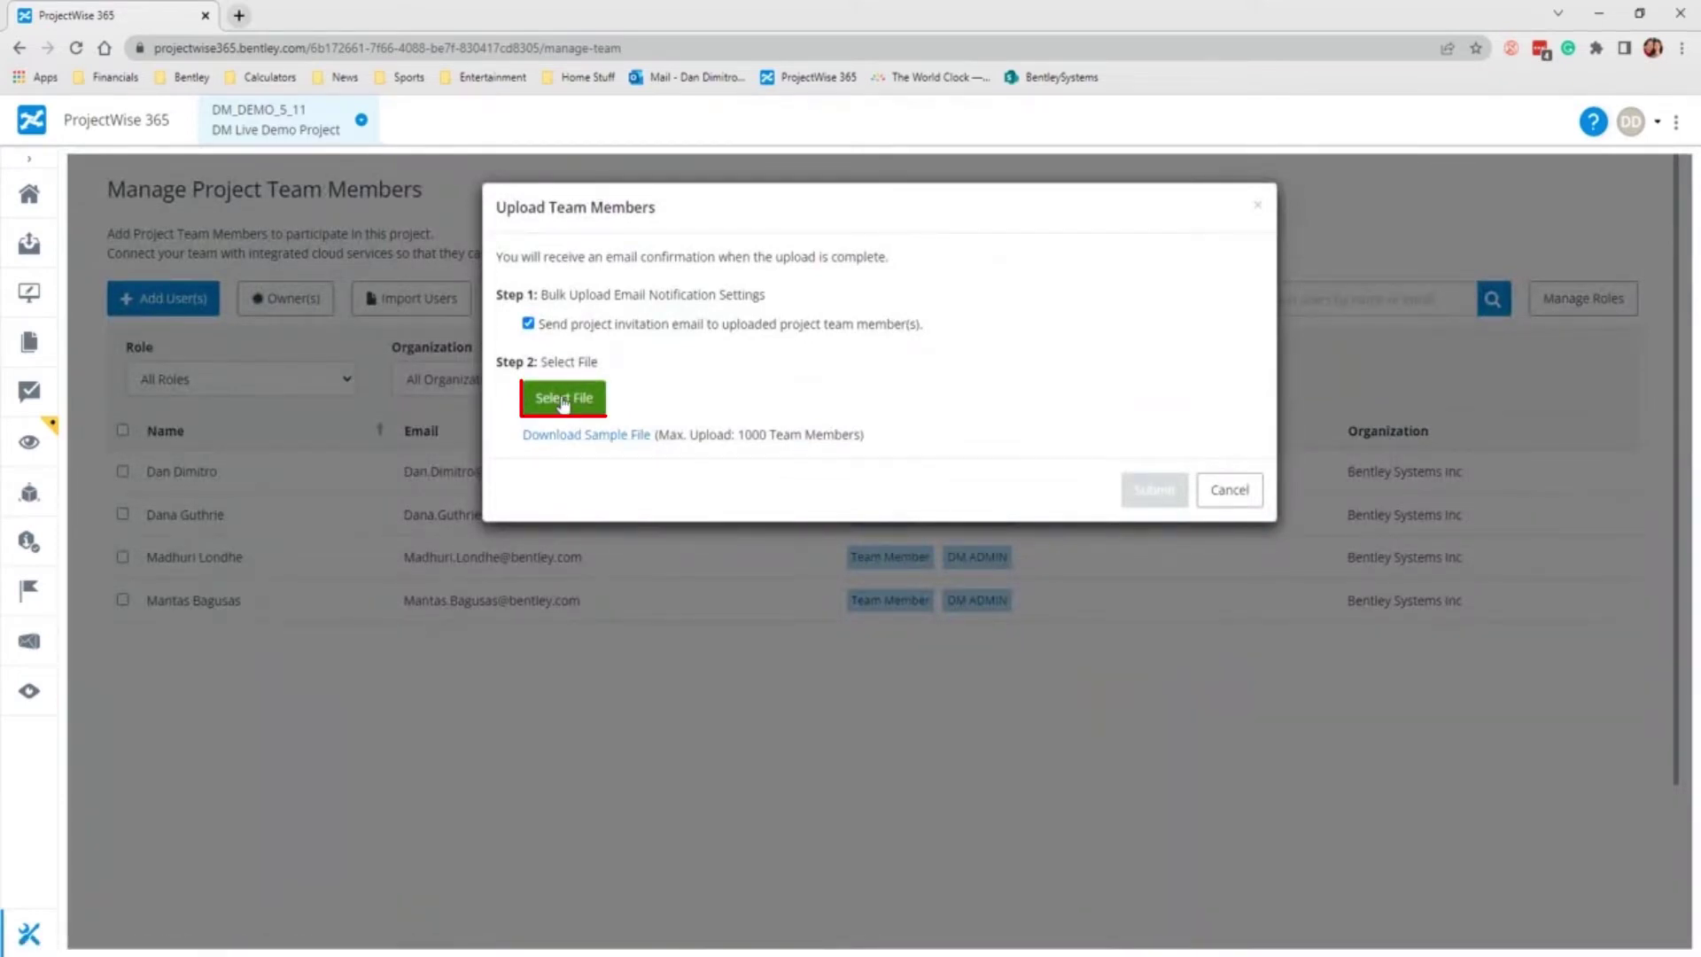
pyautogui.click(563, 399)
pyautogui.scroll(10, 88, 266)
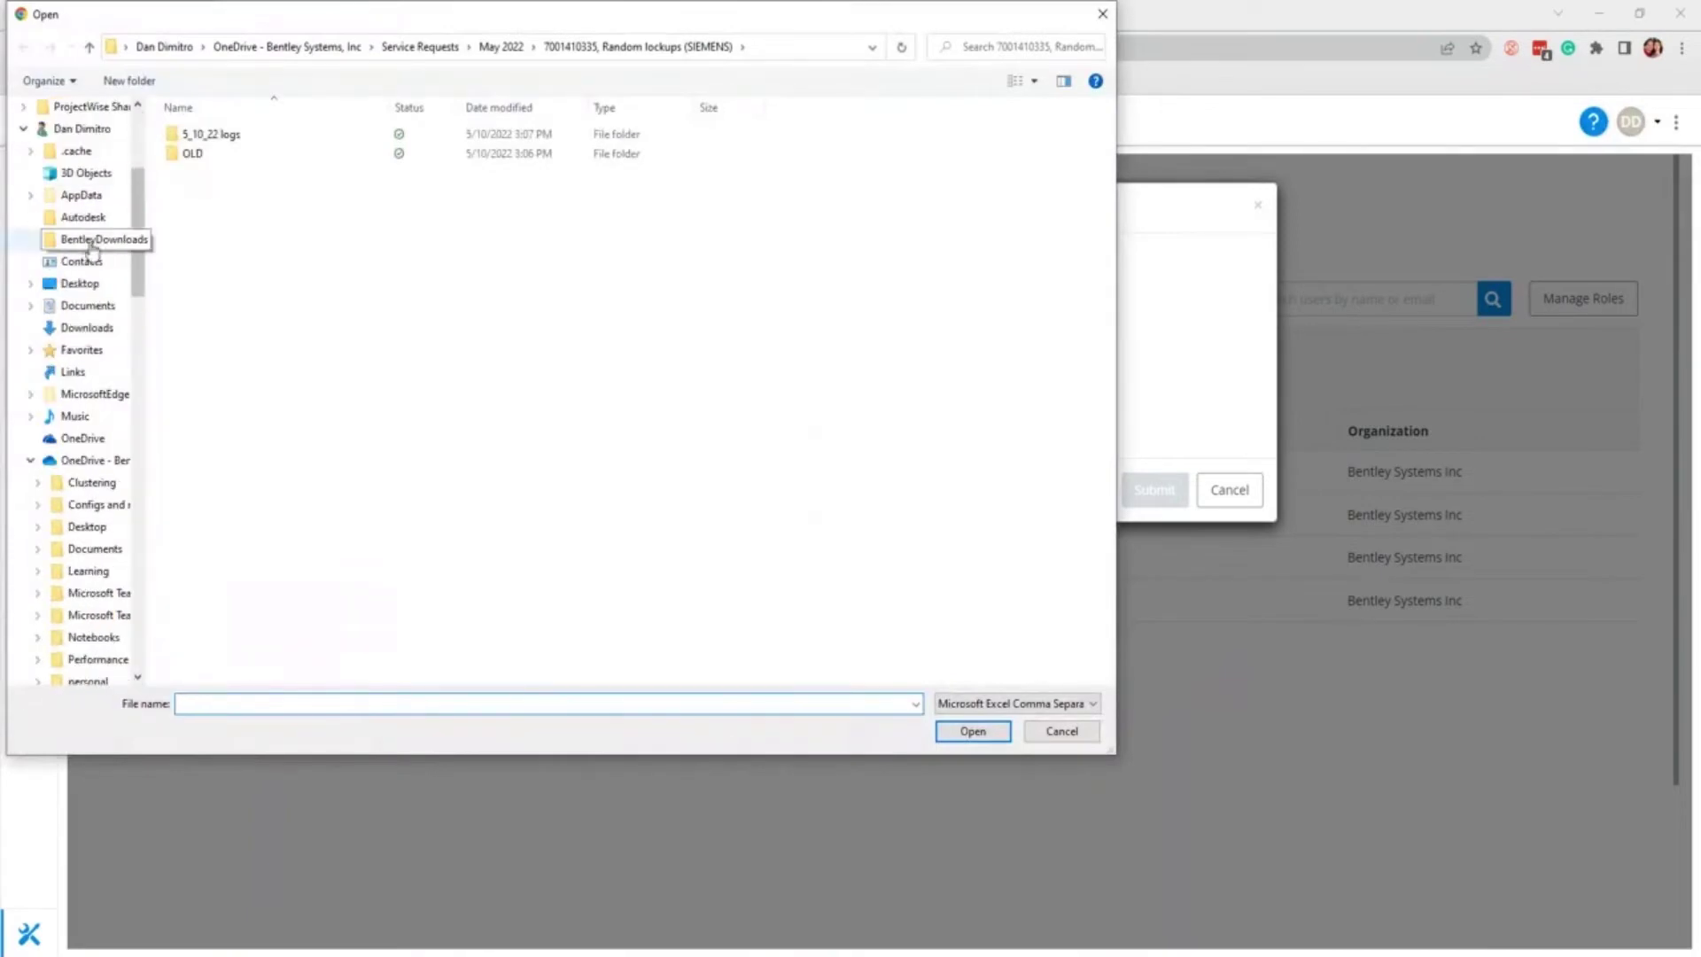
pyautogui.click(80, 283)
pyautogui.doubleClick(205, 134)
pyautogui.doubleClick(217, 154)
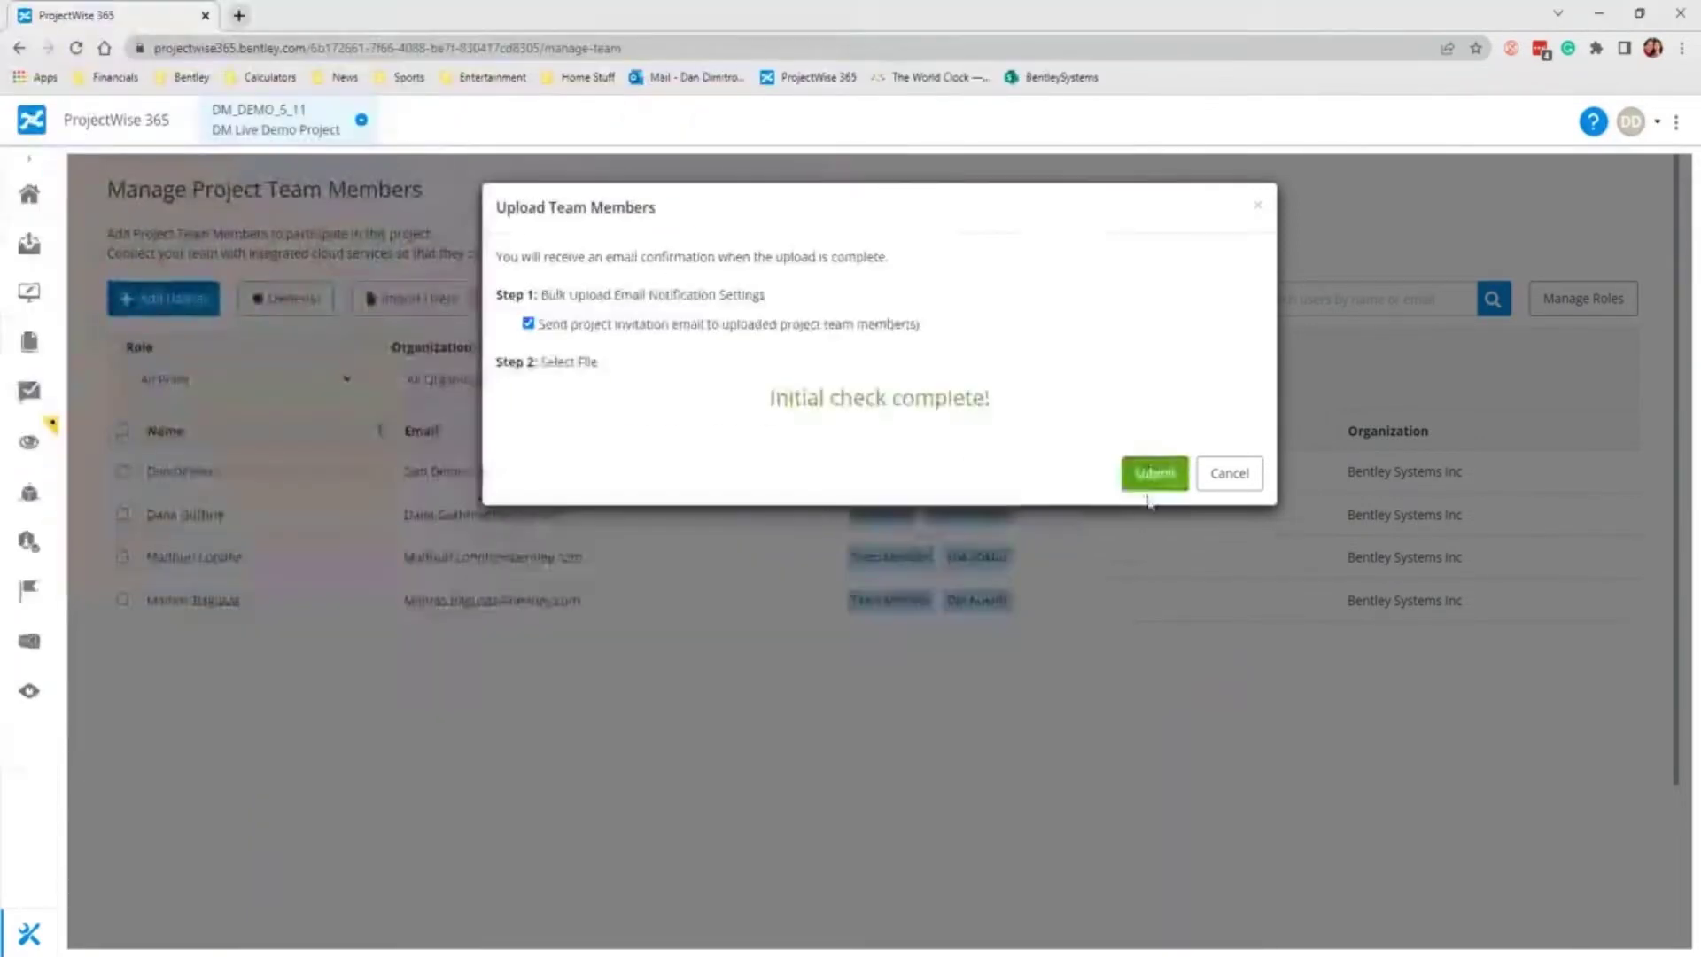
# Step: Submit the upload, dismiss the confirmation, and select the last imported user to review it
pyautogui.click(1155, 473)
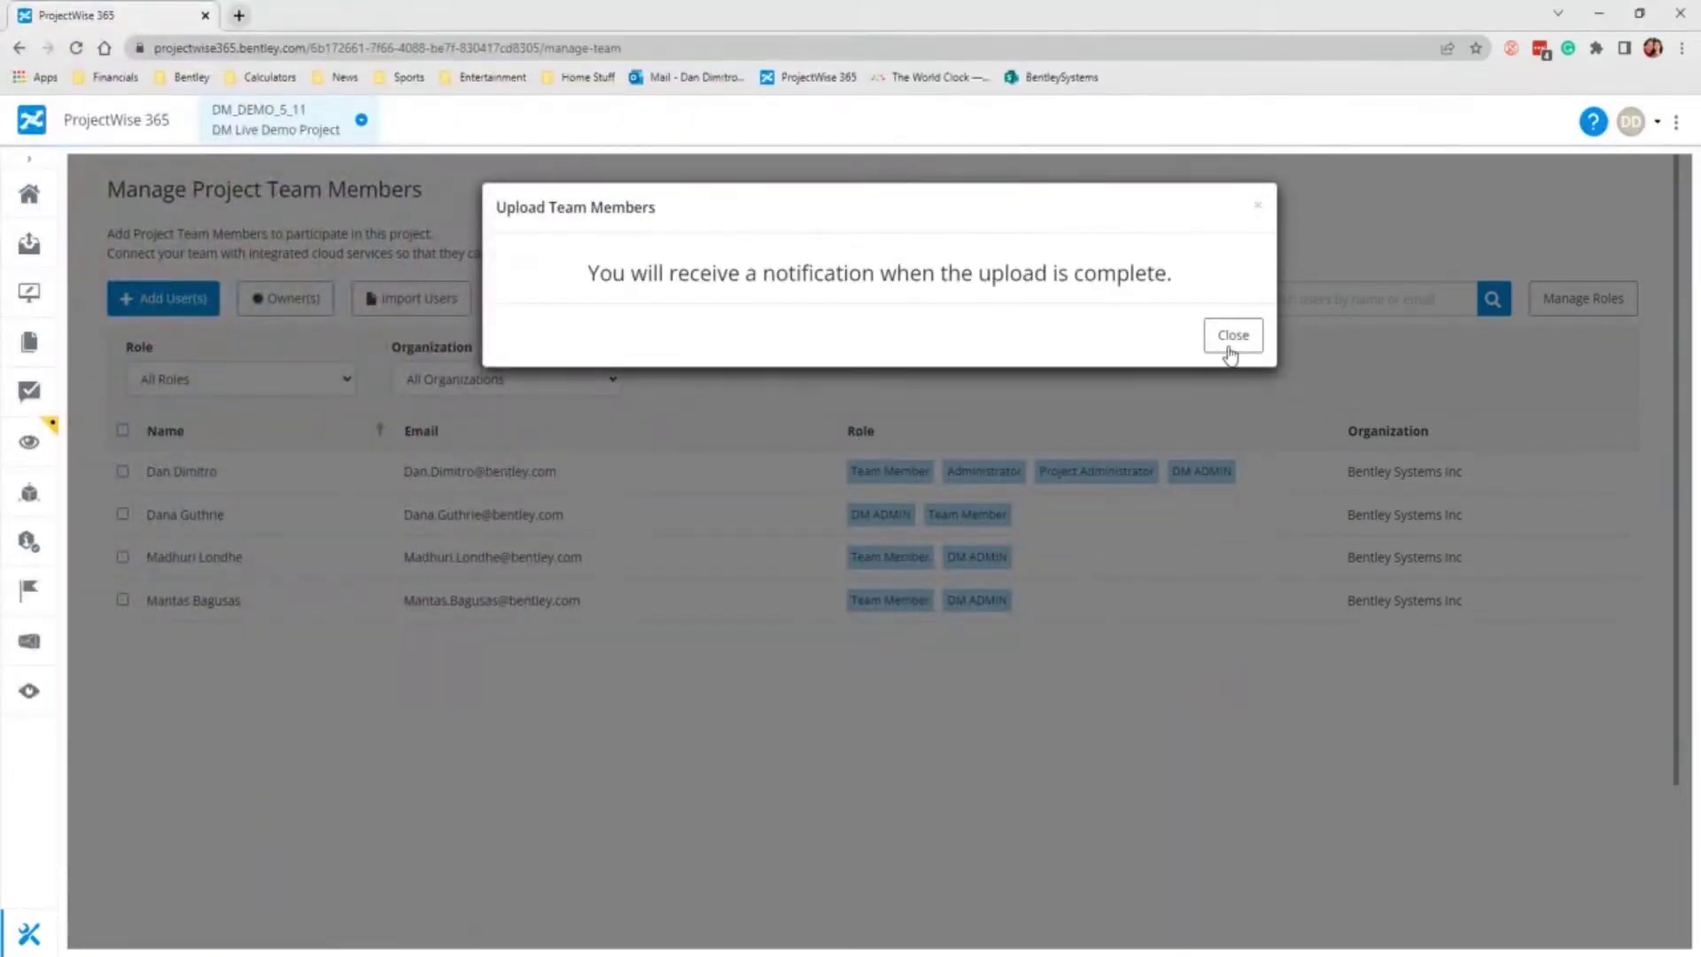
pyautogui.click(1232, 336)
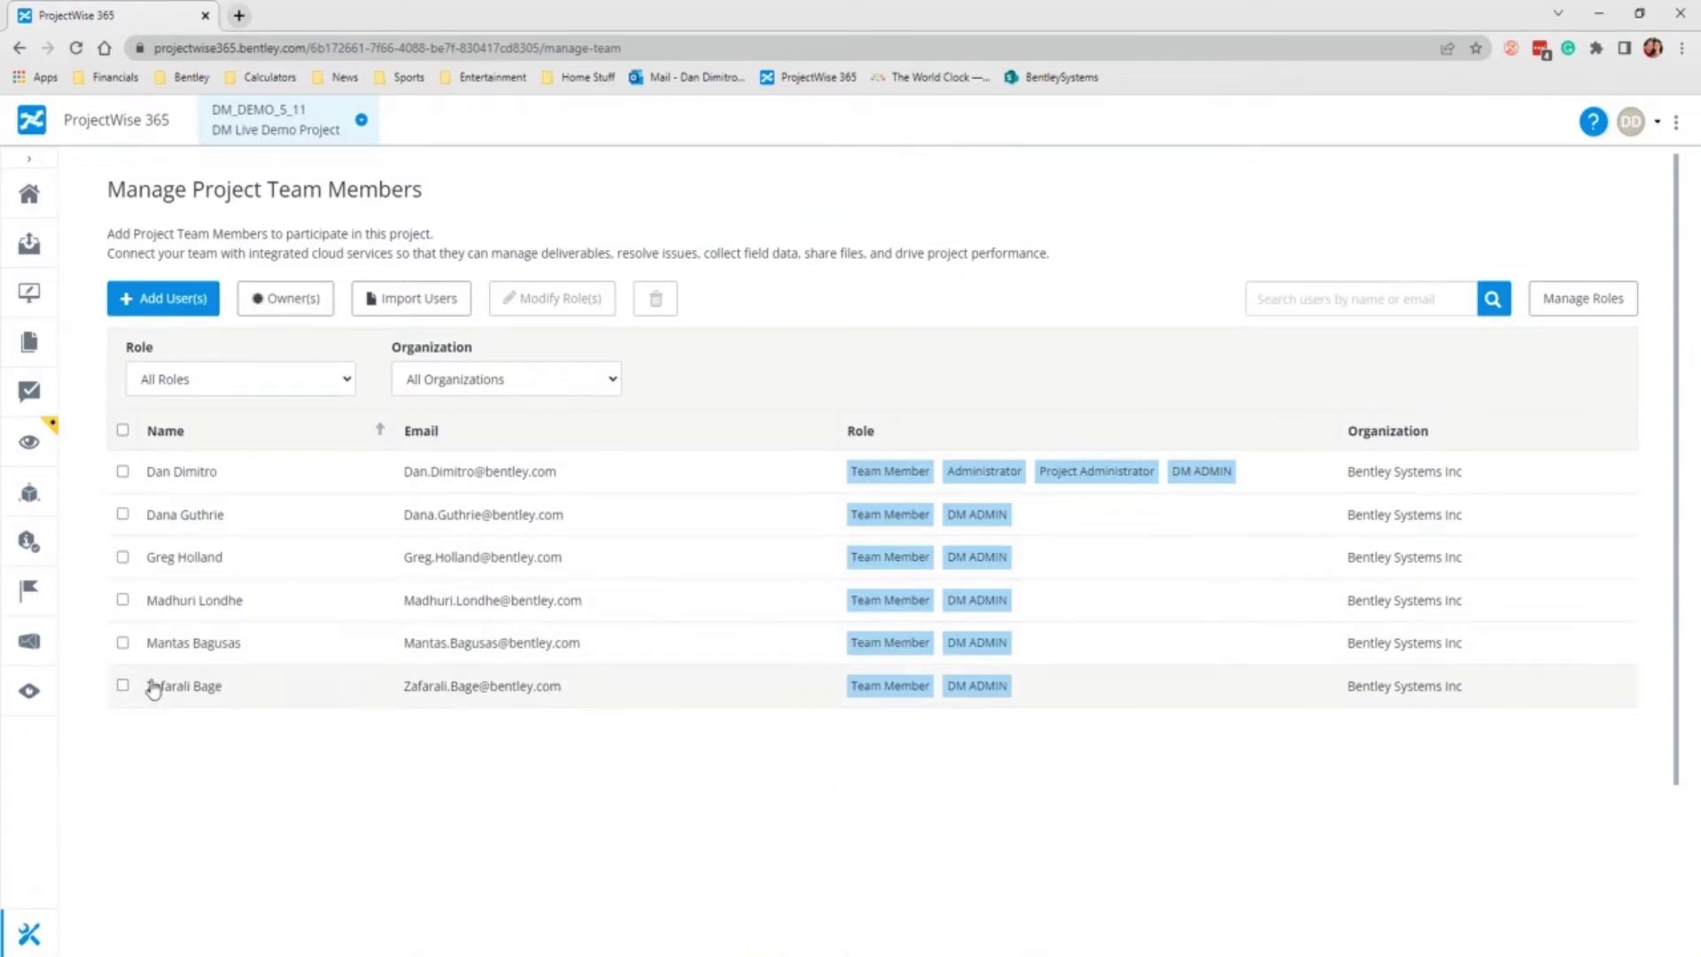
pyautogui.click(123, 685)
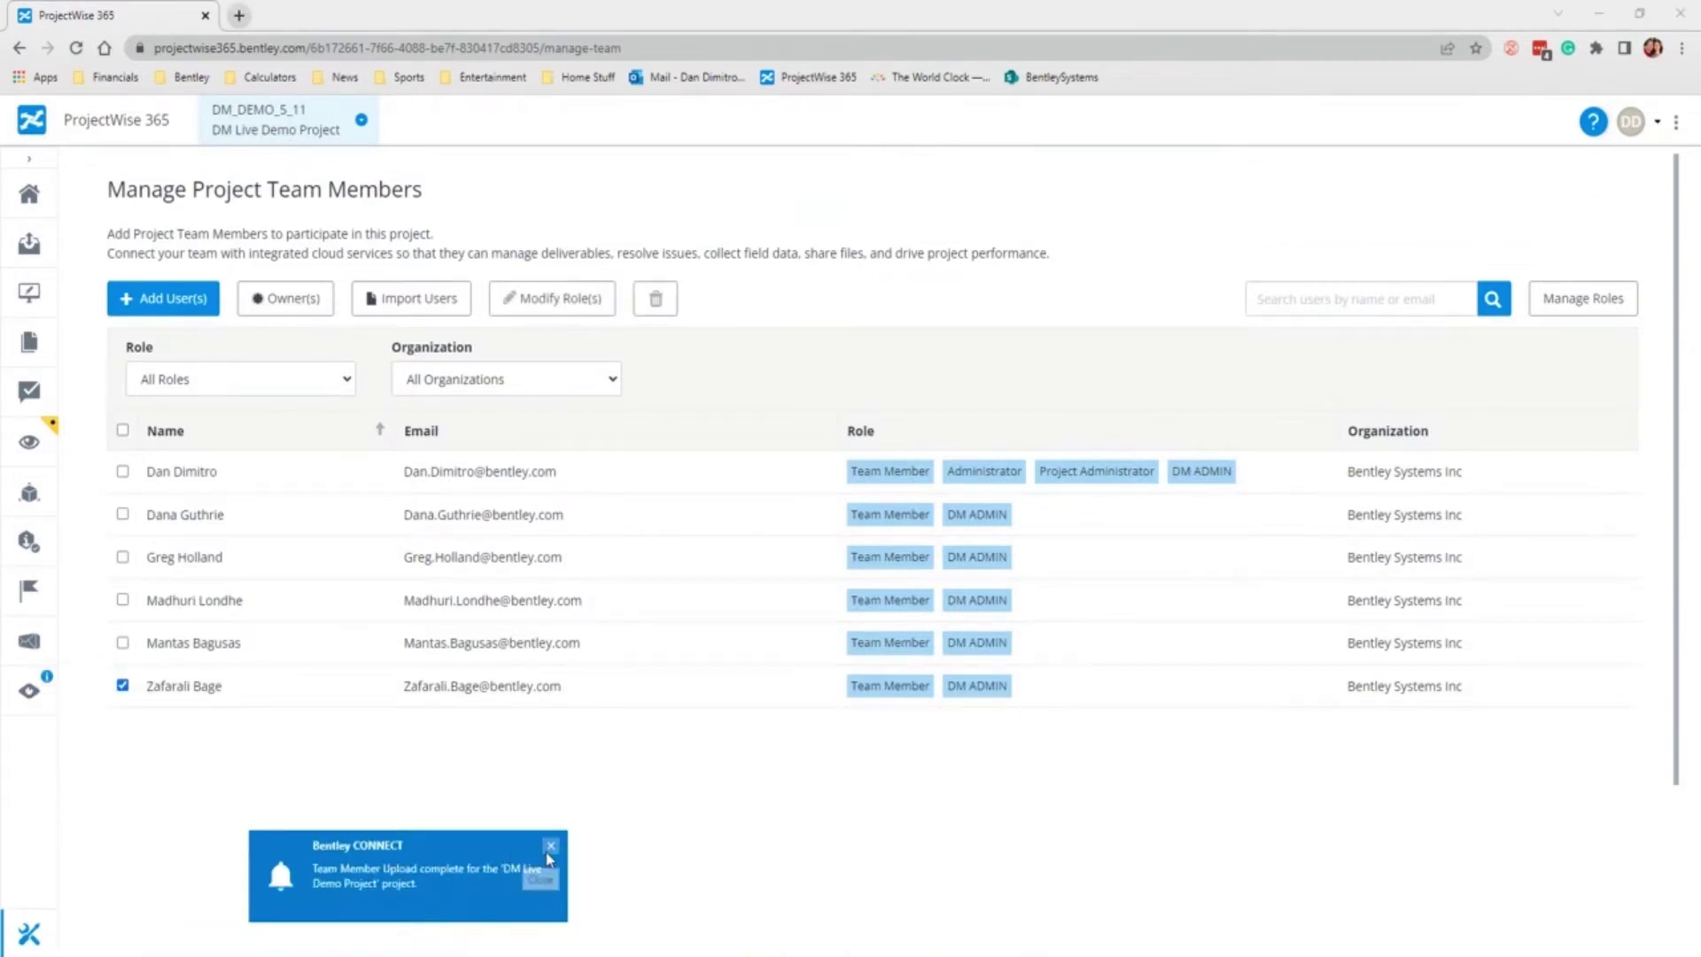
# Step: Clear the selected user's checkbox in the team list
pyautogui.click(124, 685)
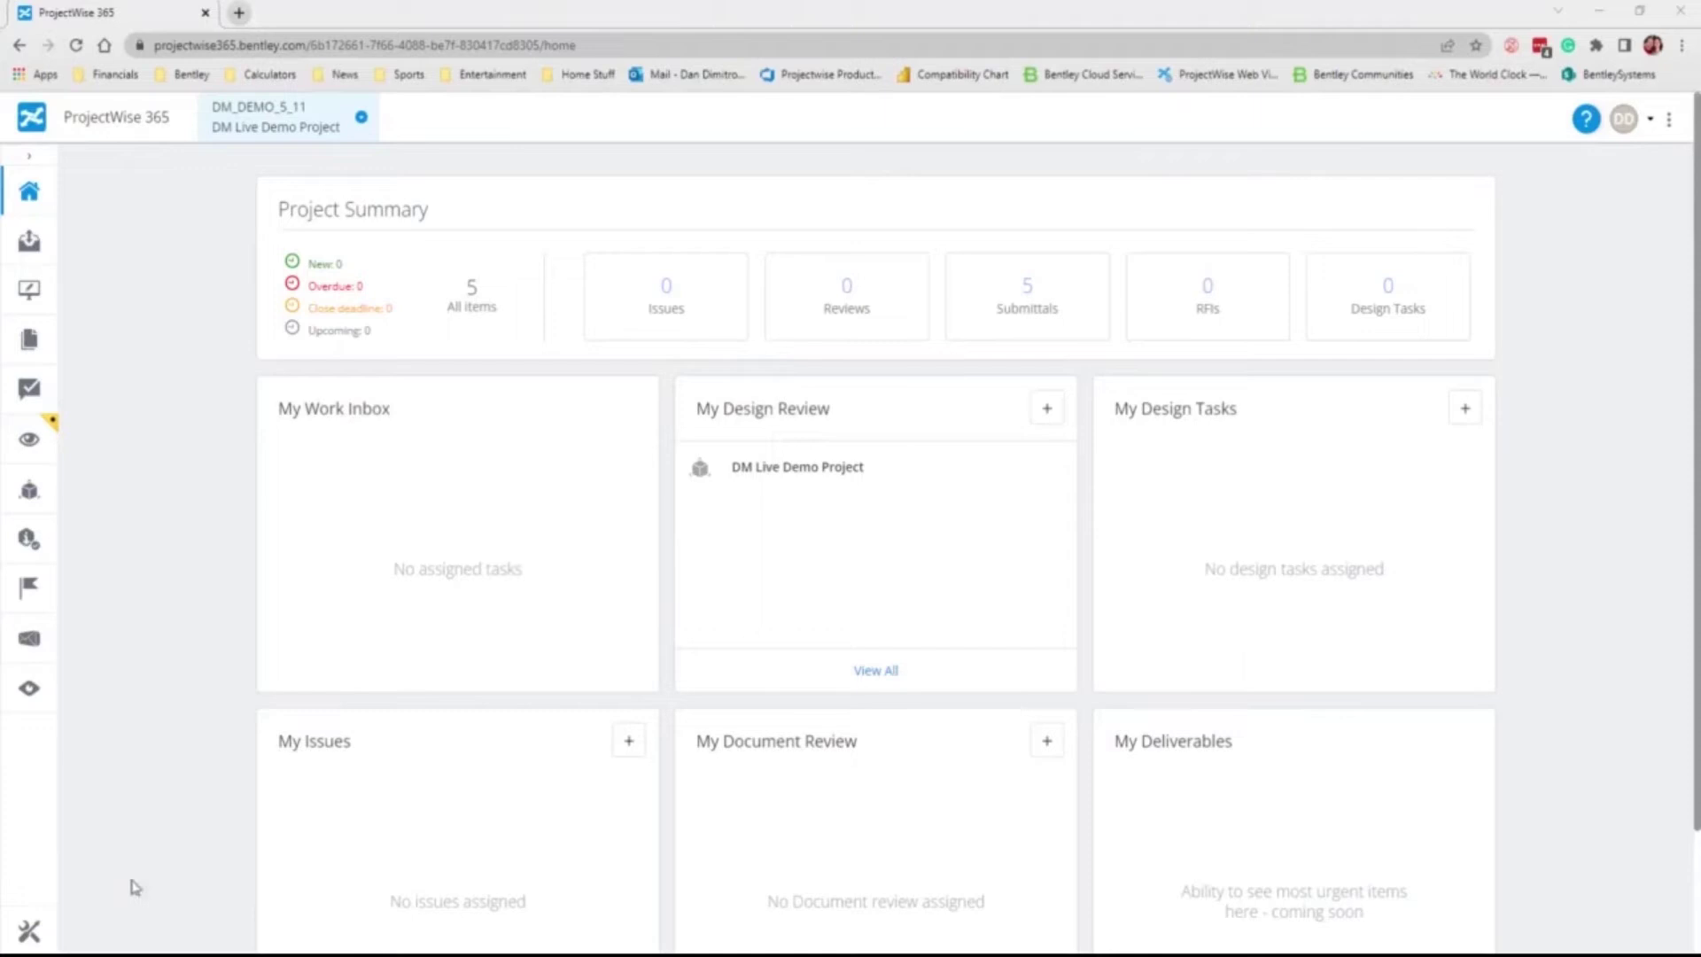
# Step: Invite an external organization by pasting the contact's e-mail, adding the message 'For demo project', and sending it
pyautogui.click(29, 932)
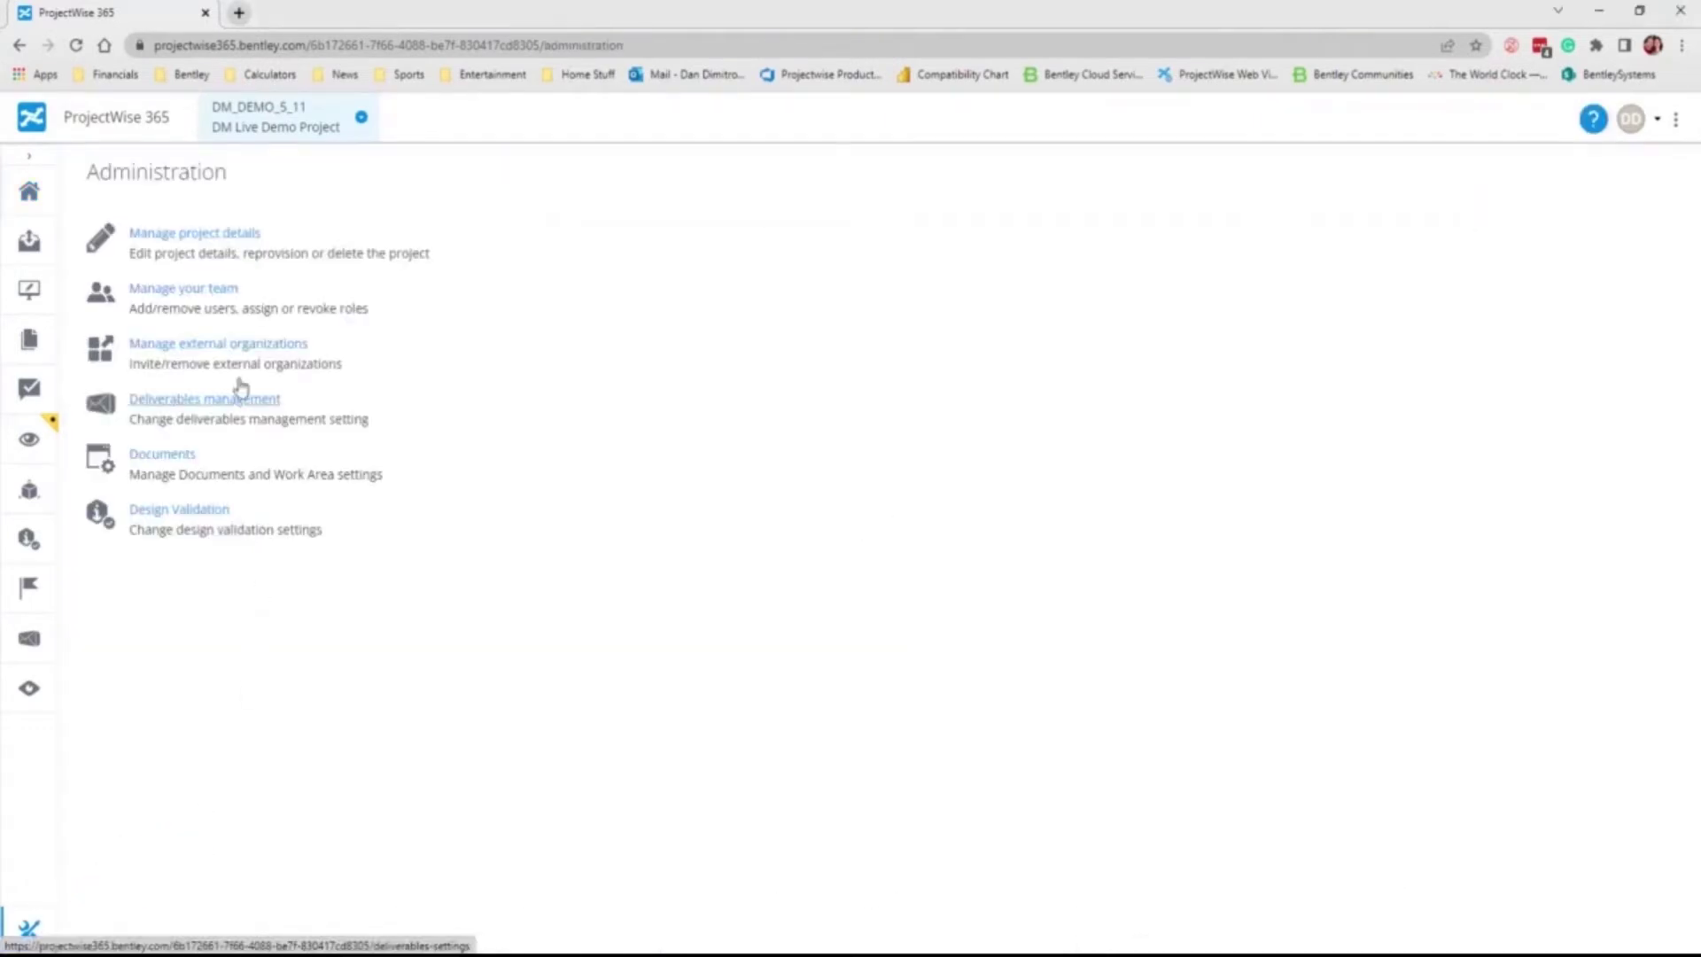
pyautogui.click(221, 349)
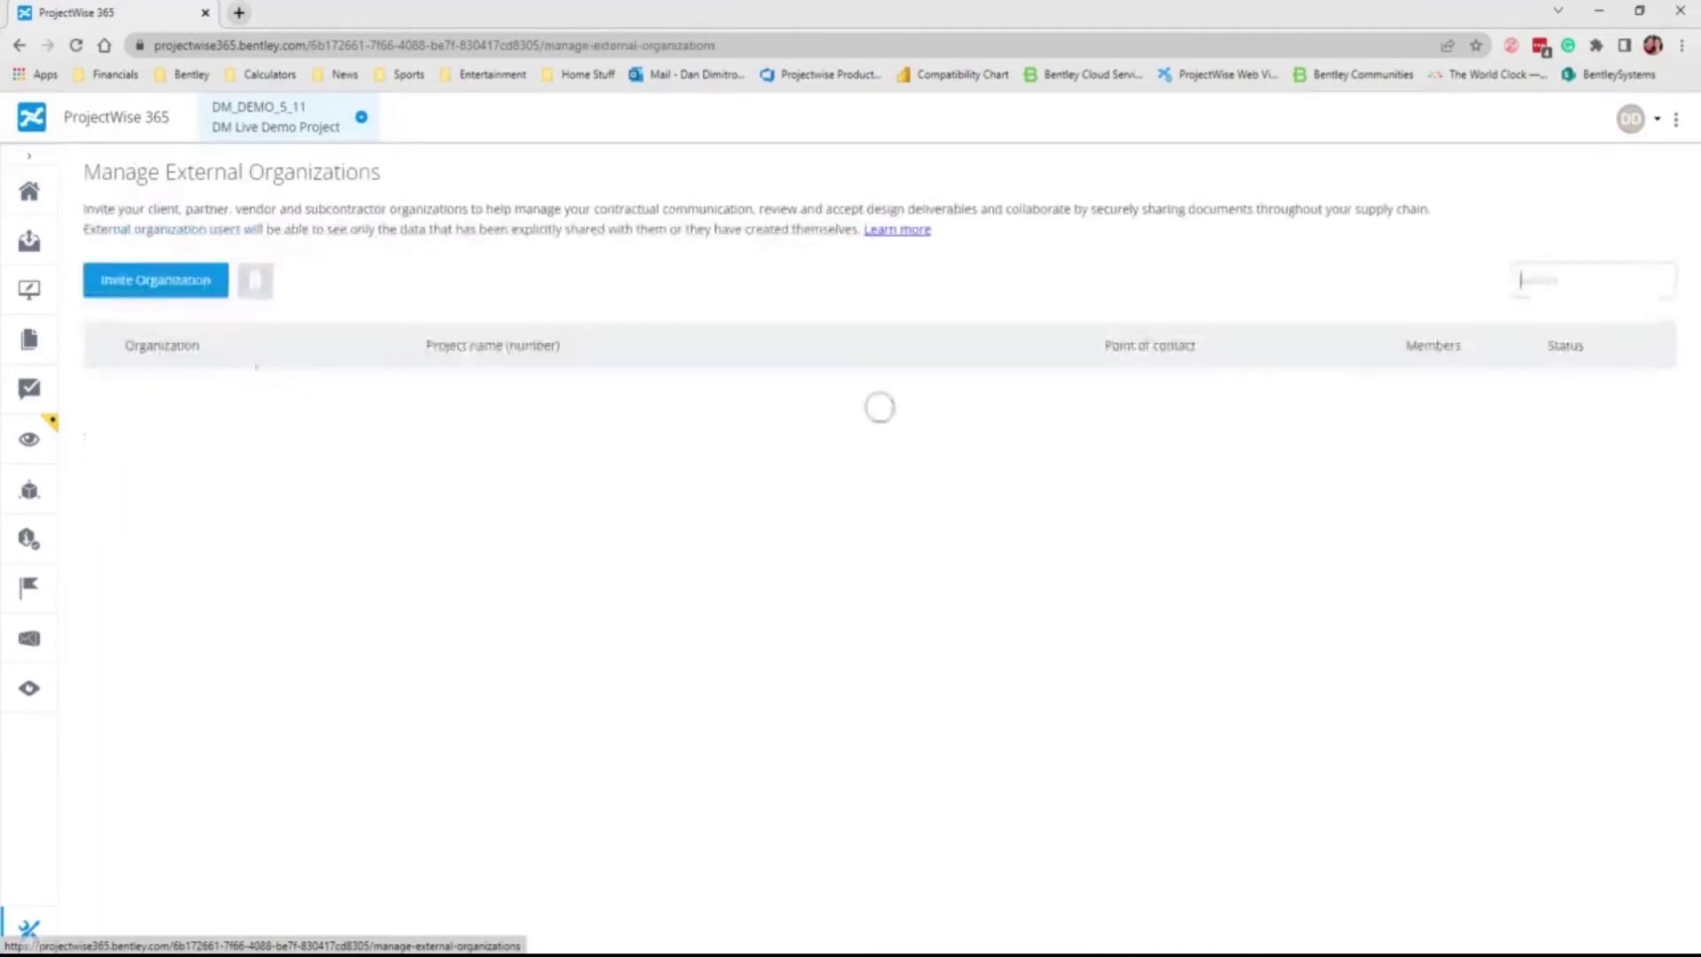
pyautogui.click(174, 282)
pyautogui.rightClick(512, 451)
pyautogui.click(615, 596)
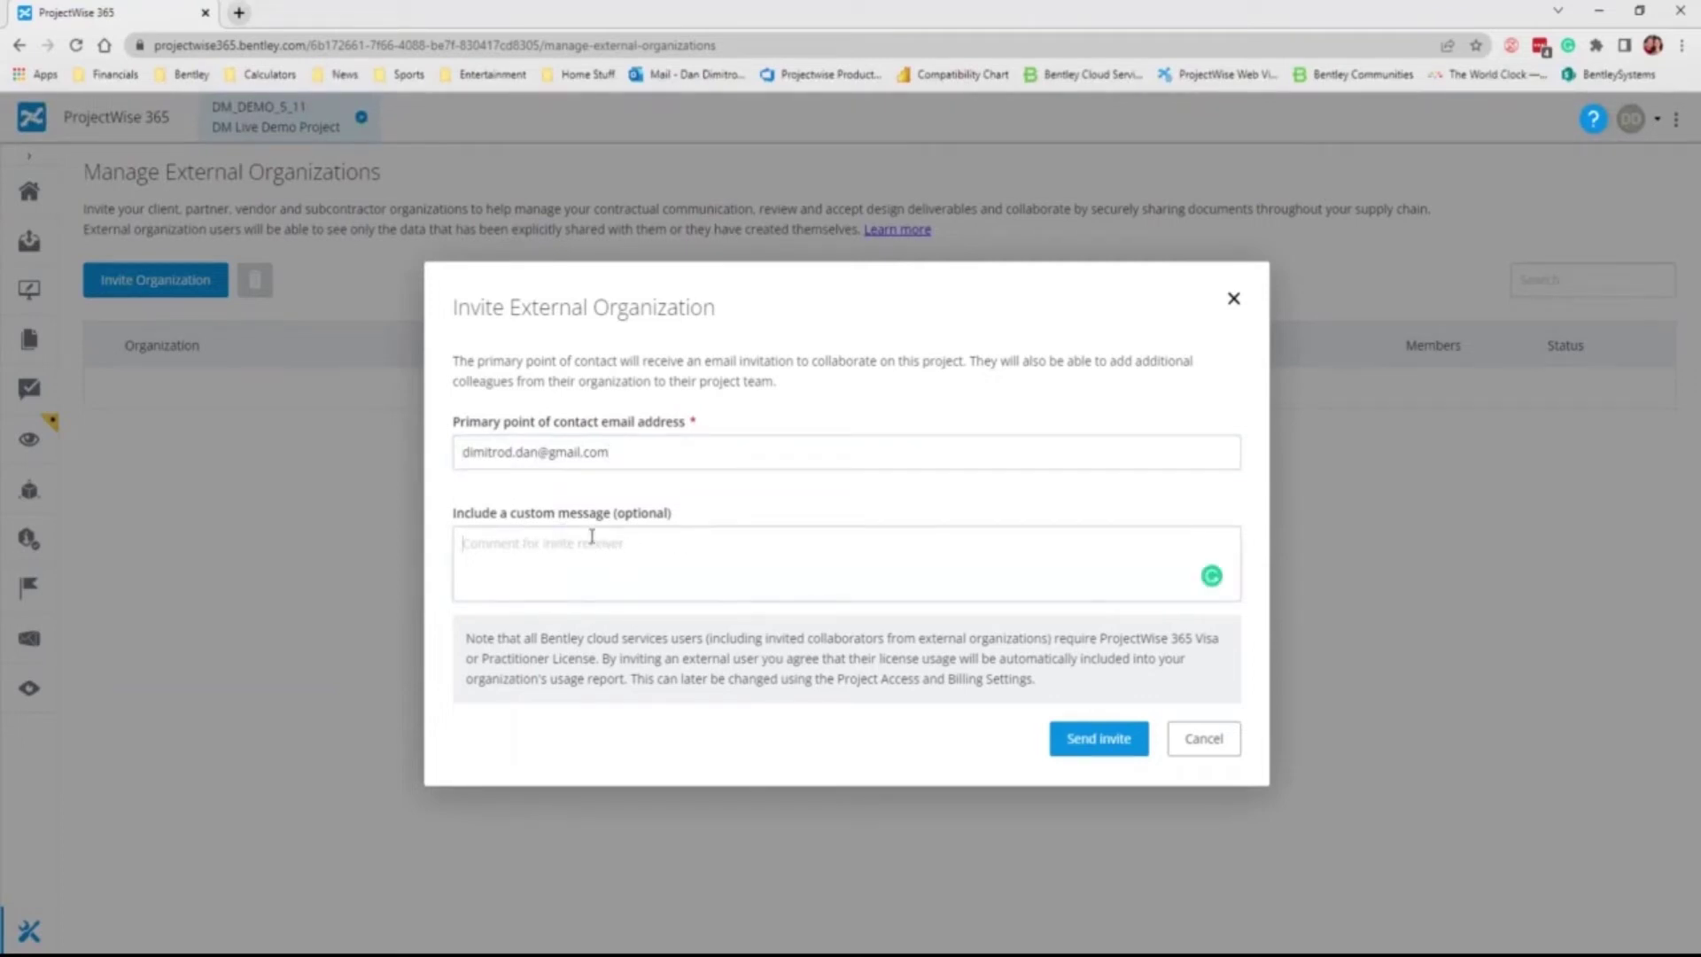
pyautogui.write('For demo project')
pyautogui.click(1096, 741)
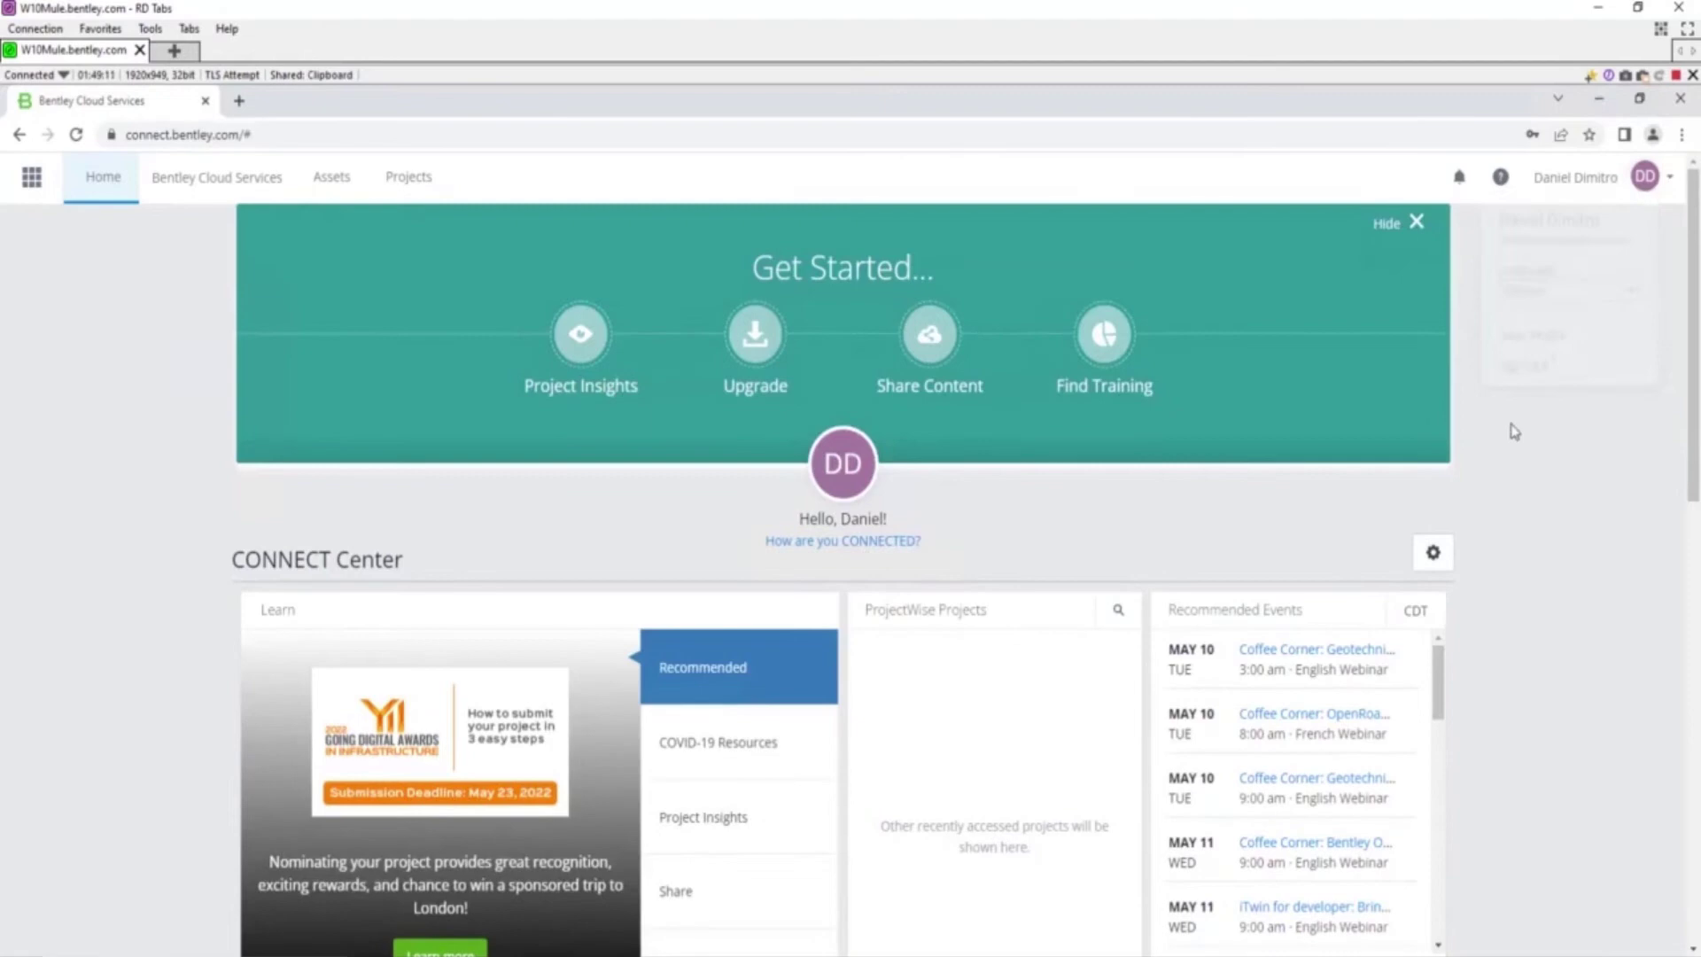
# Step: Minimise the browser and open CONNECTION Client from the system tray
pyautogui.click(1599, 99)
pyautogui.click(1545, 953)
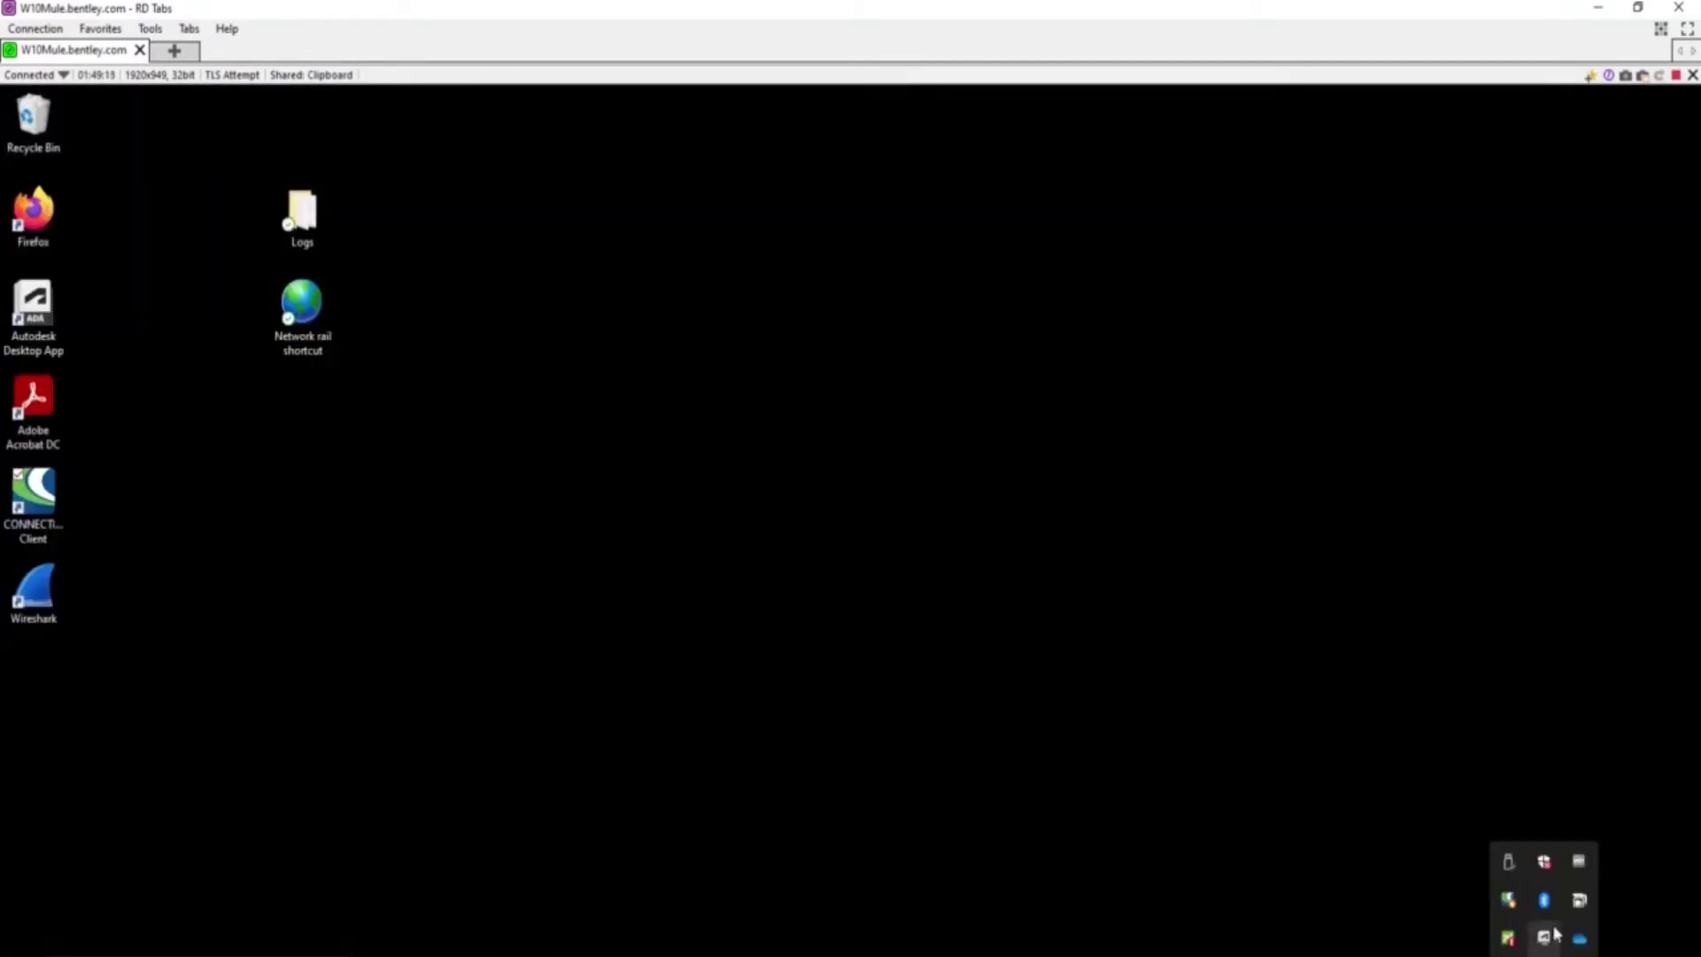
pyautogui.rightClick(1544, 937)
pyautogui.click(1435, 877)
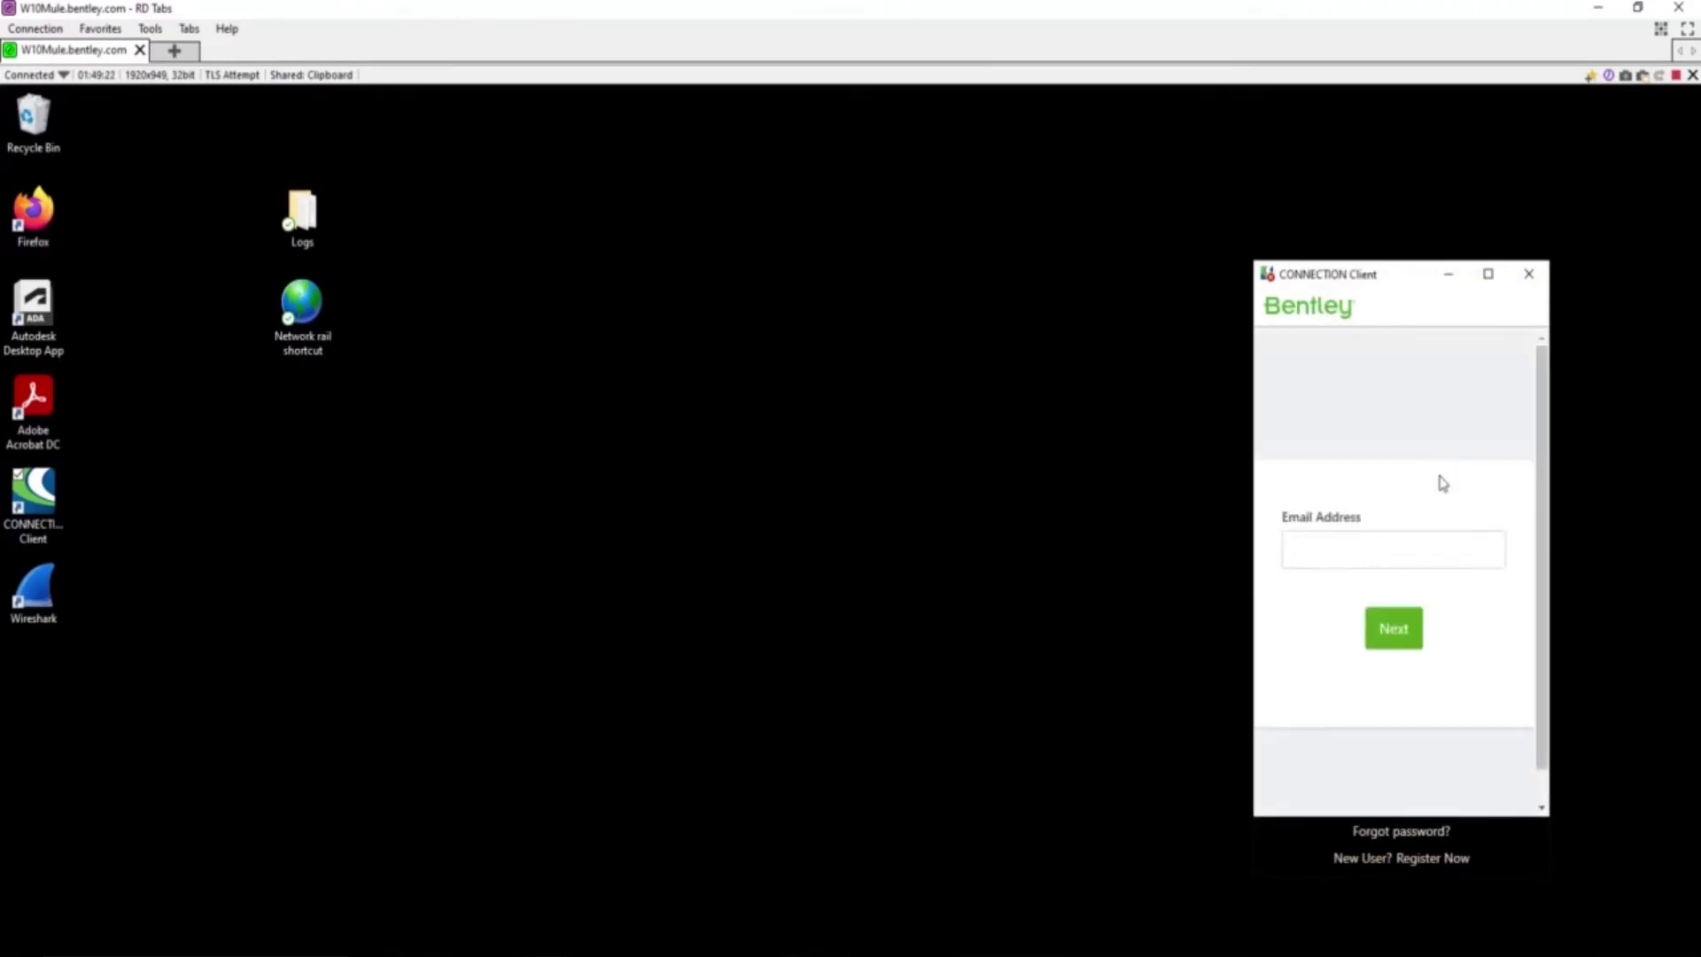
# Step: Sign in to CONNECTION Client with the contact's e-mail address and account password
pyautogui.rightClick(1329, 554)
pyautogui.click(1397, 724)
pyautogui.click(1408, 656)
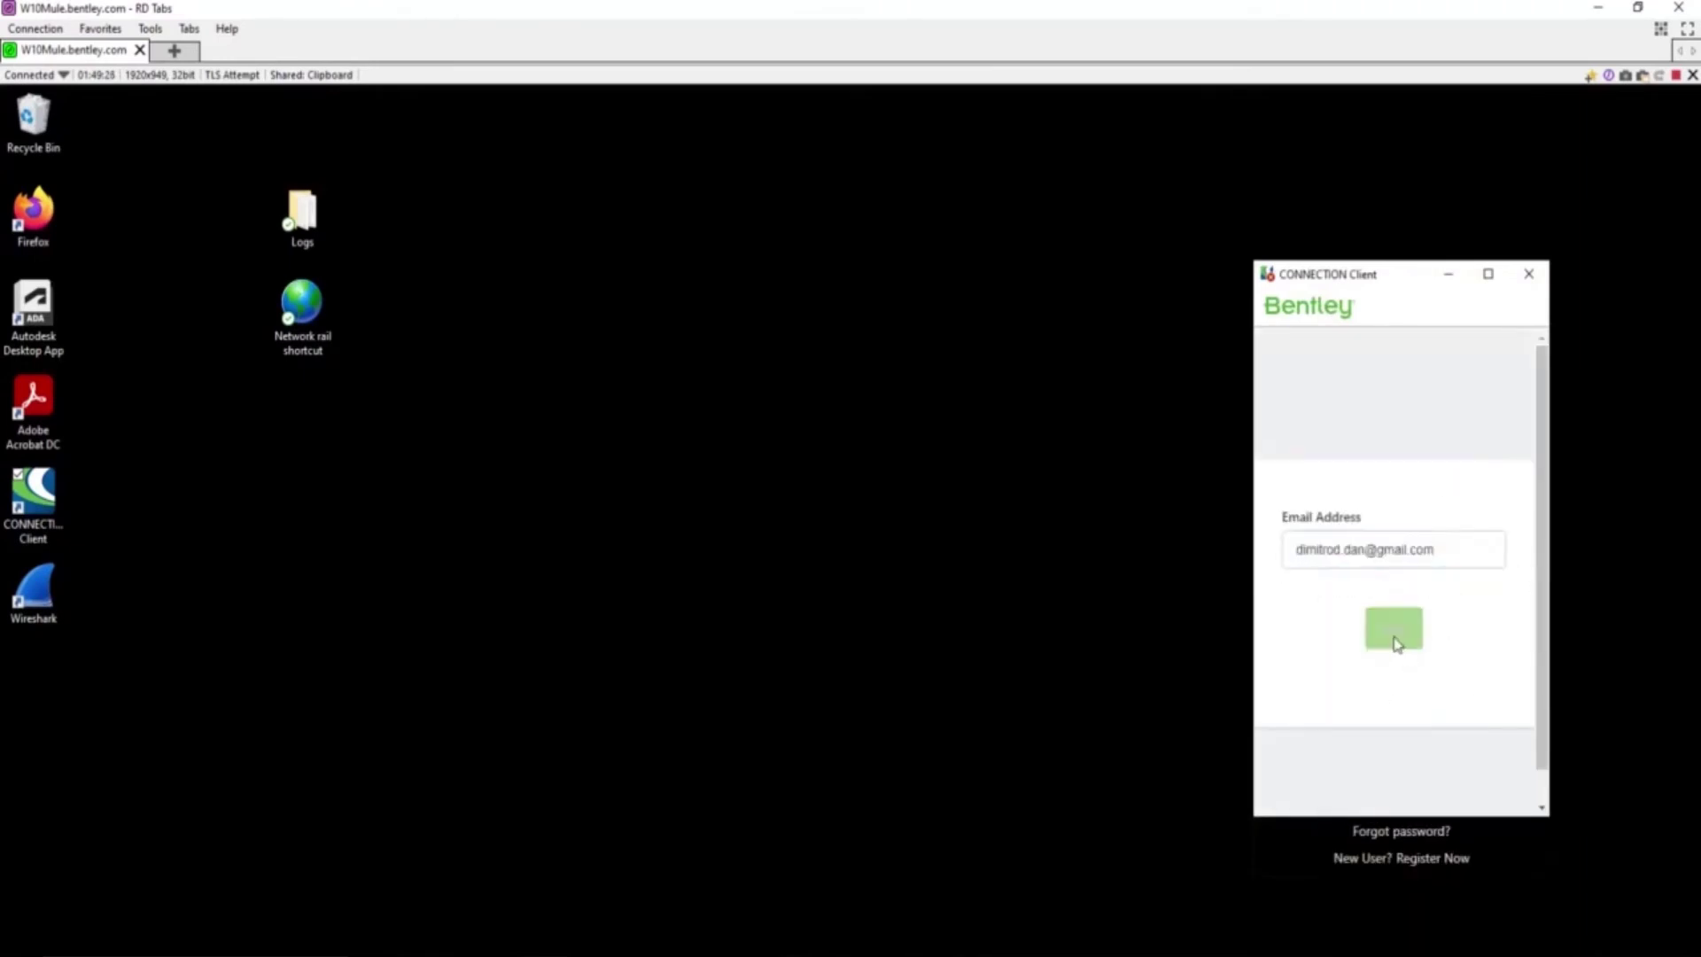
pyautogui.hotkey('ctrl', 'v')
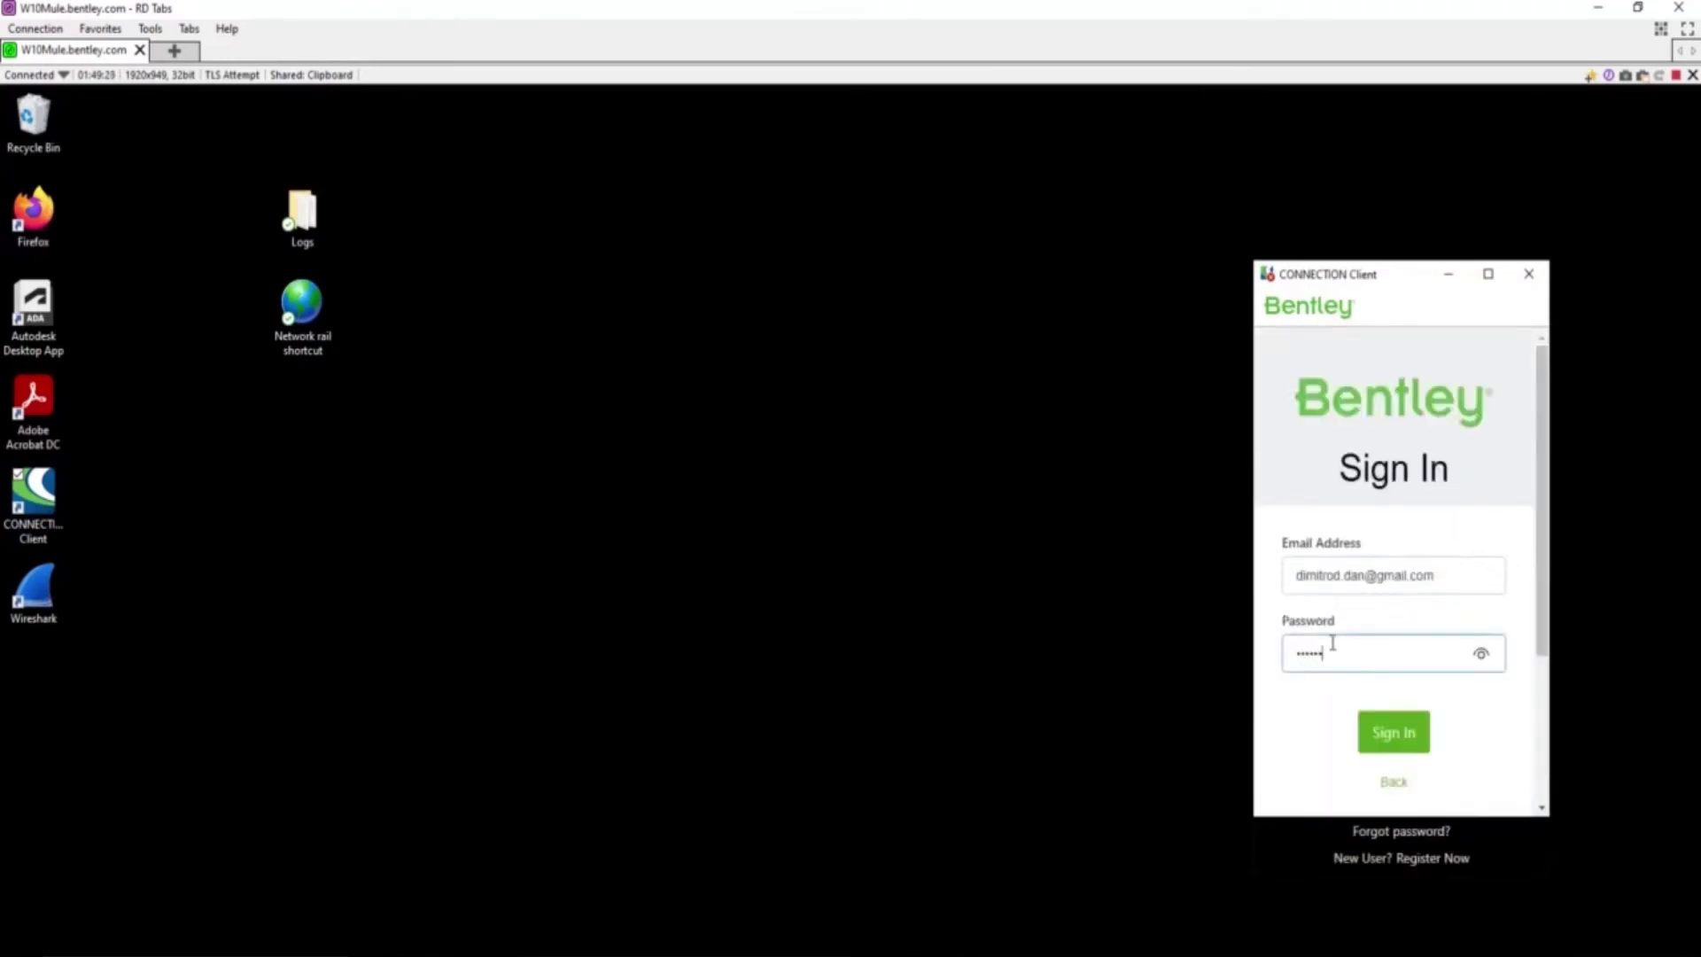
pyautogui.click(1435, 734)
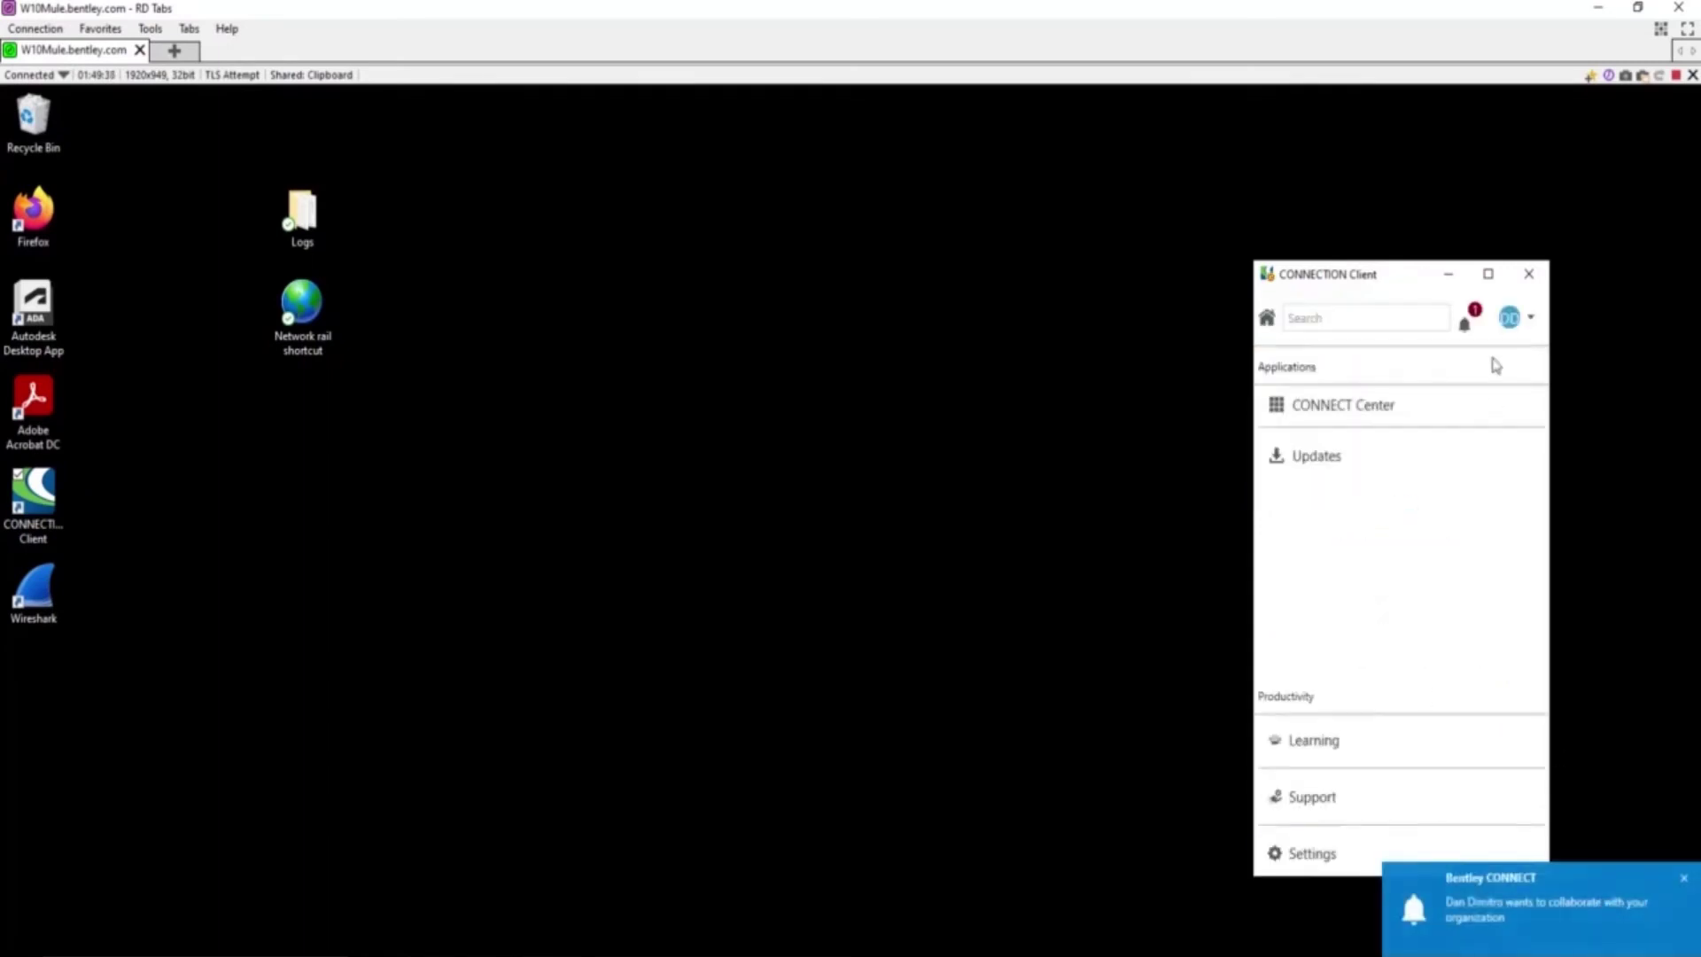
# Step: Open the collaboration invitation from the activity feed and expand its advanced options
pyautogui.click(1466, 324)
pyautogui.click(1400, 500)
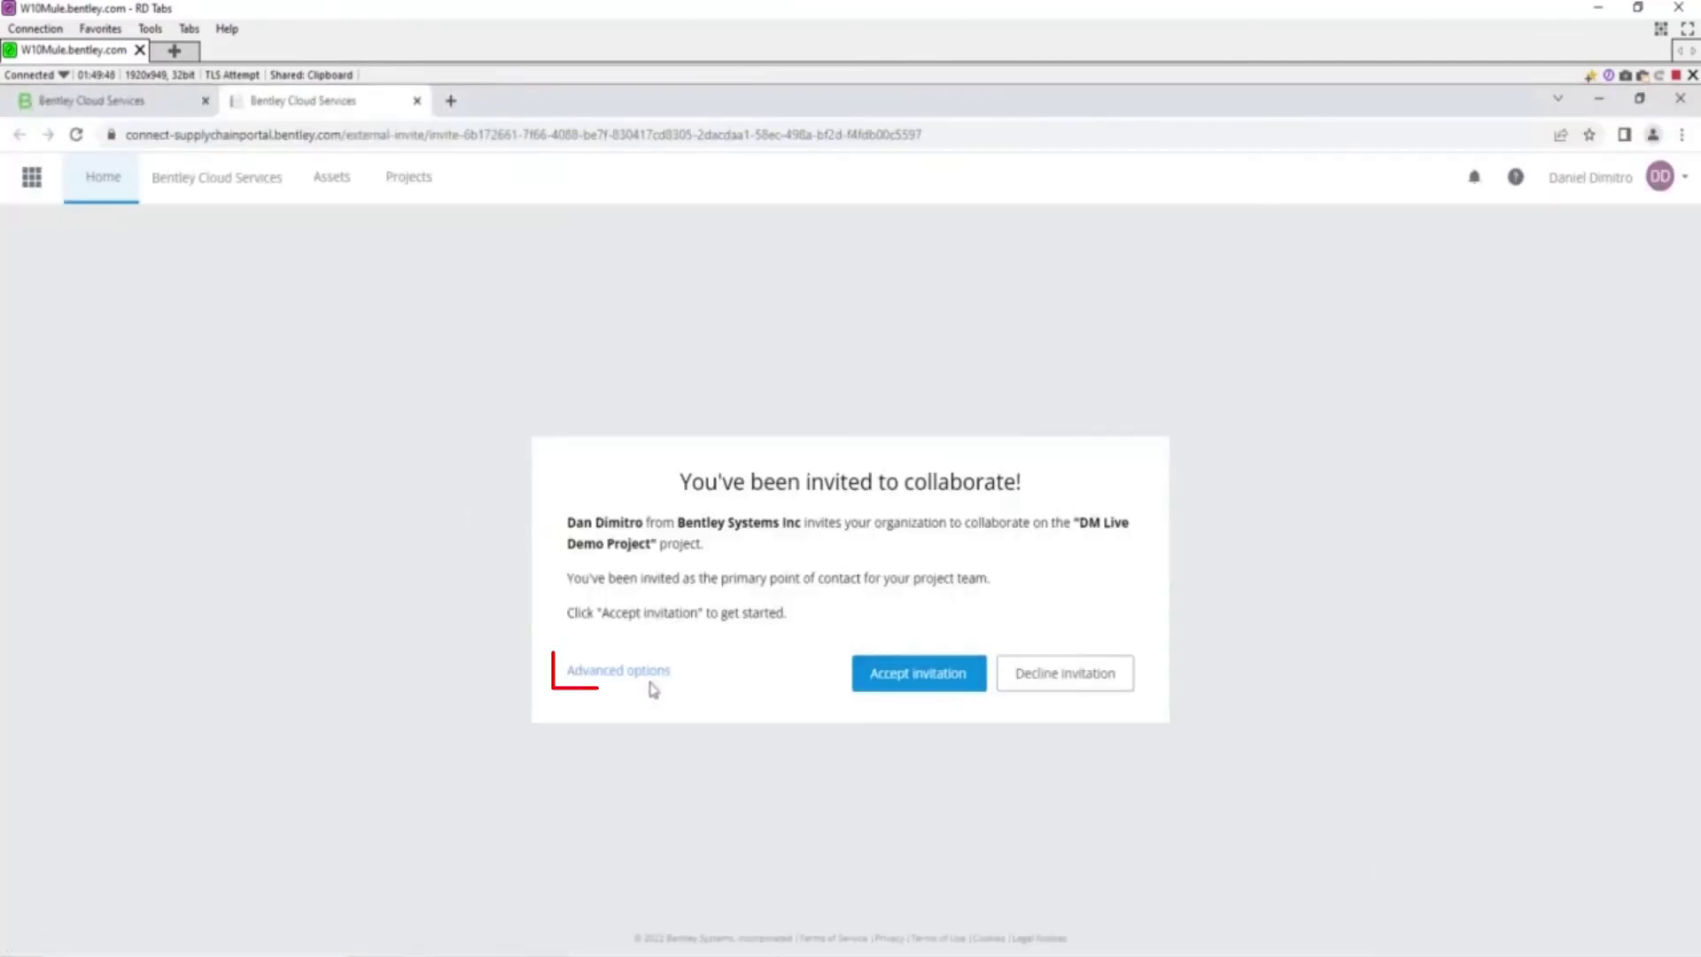
pyautogui.click(647, 679)
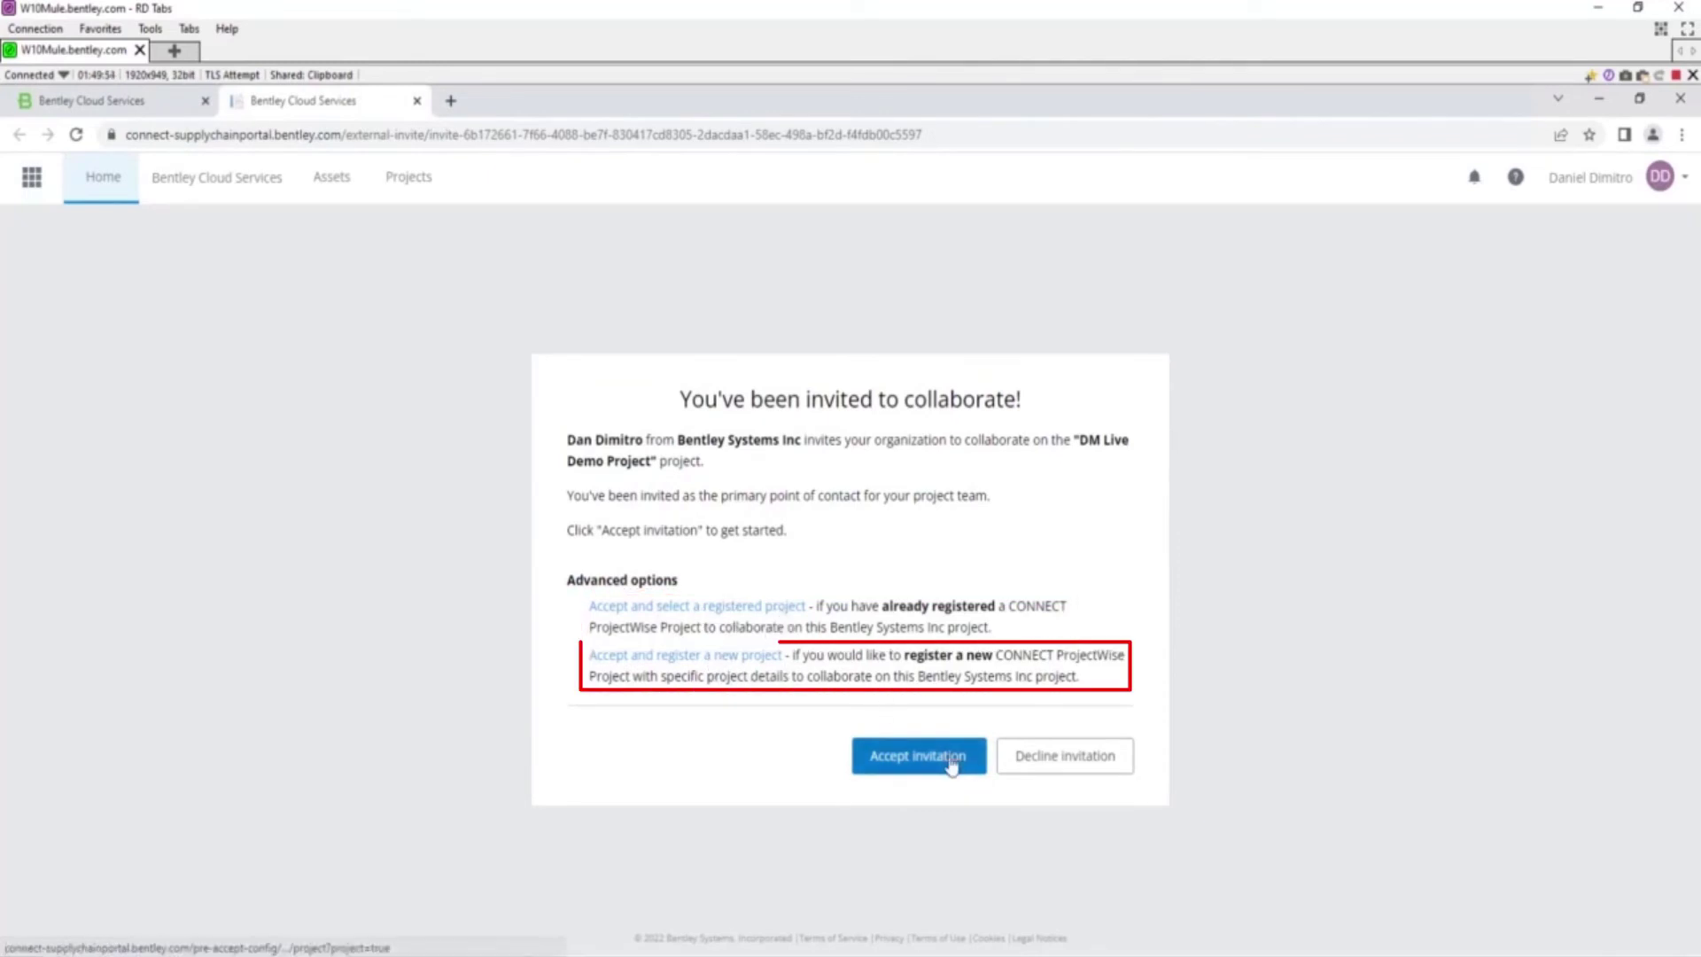
# Step: Accept the invitation to collaborate on the DM Live Demo Project
pyautogui.click(917, 760)
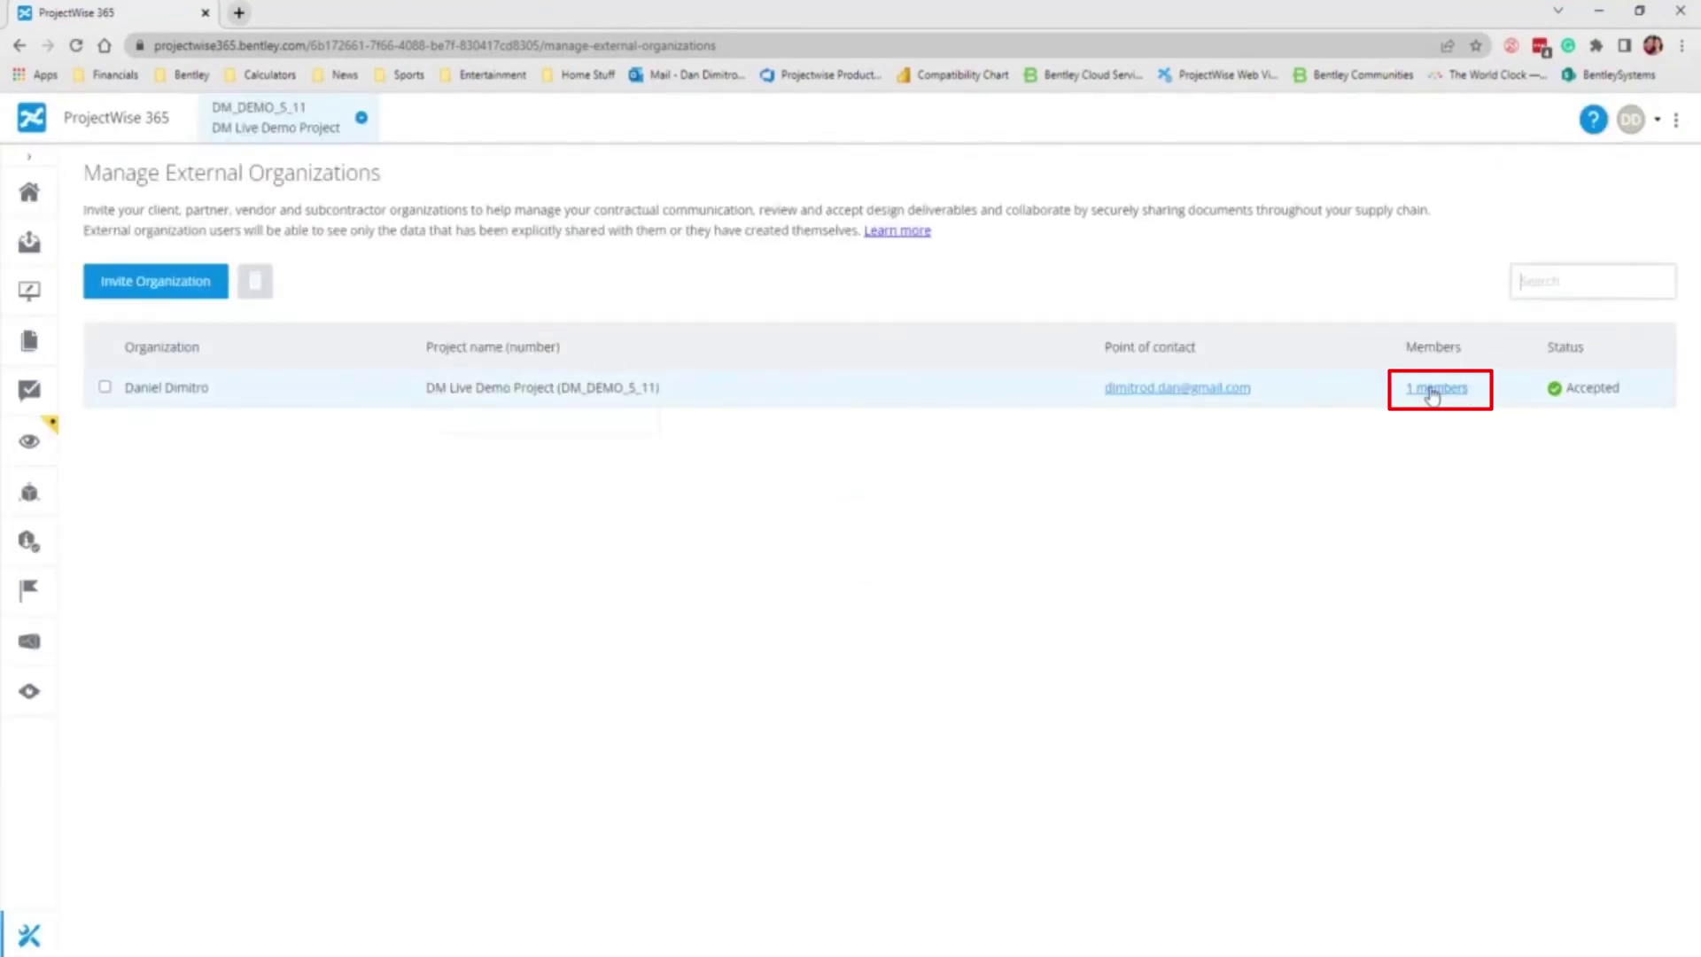
# Step: View the accepted organization's single team member, then close the members list
pyautogui.click(1434, 391)
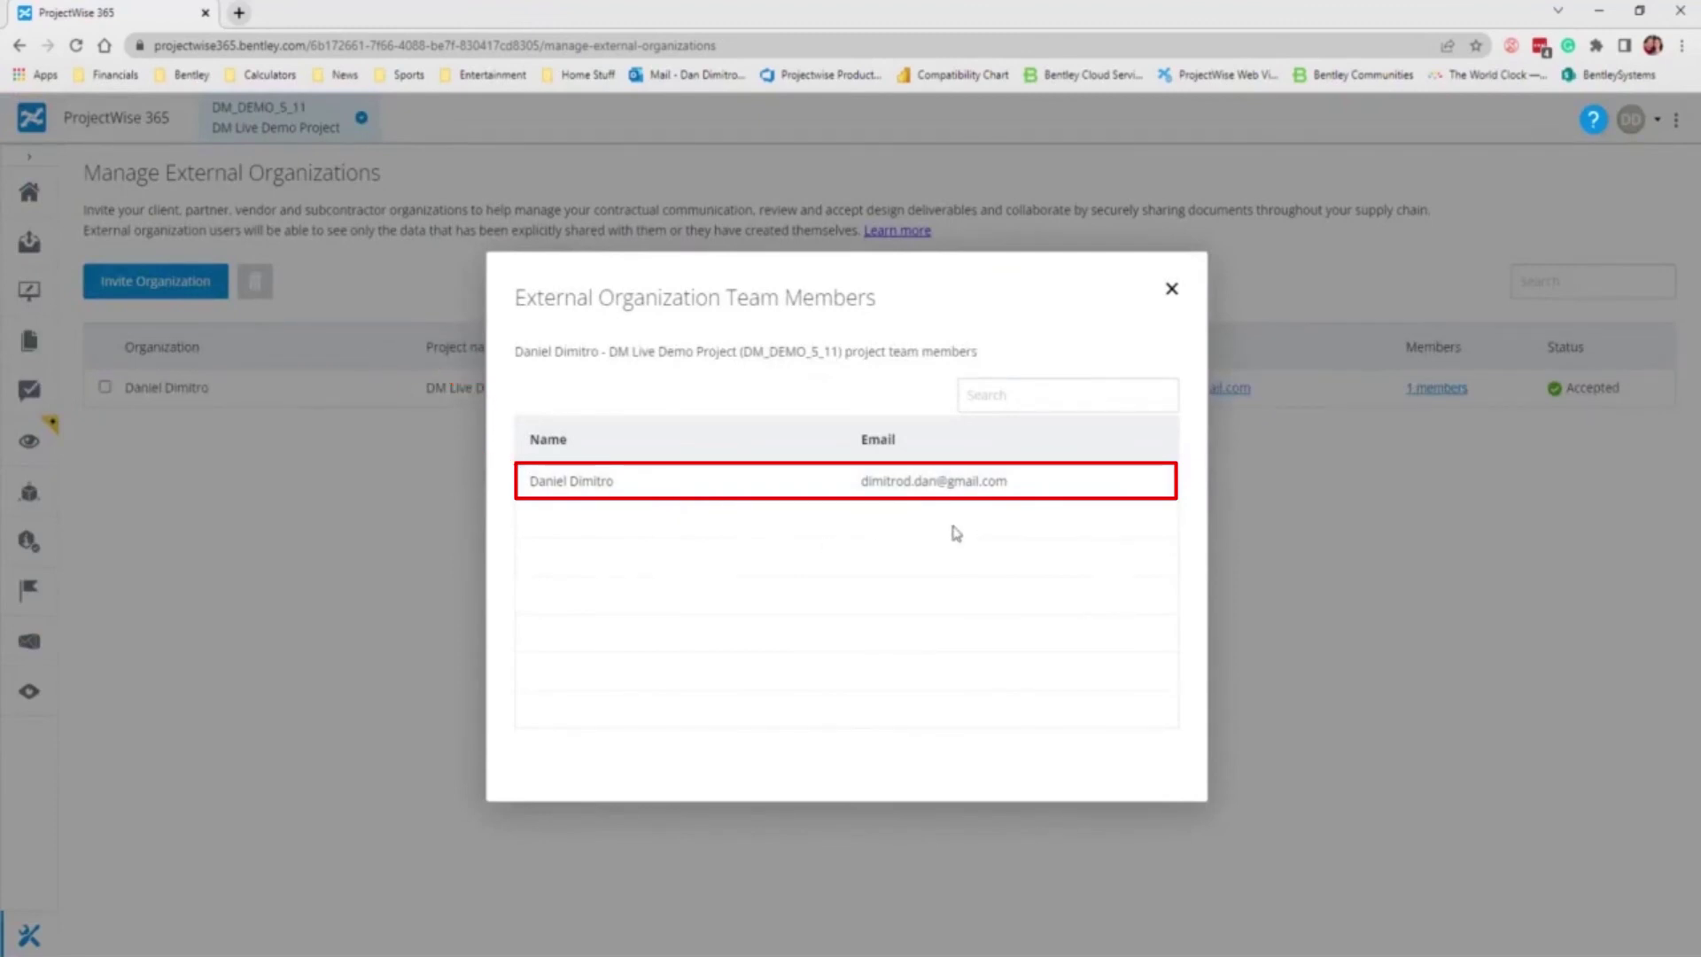
pyautogui.click(1171, 288)
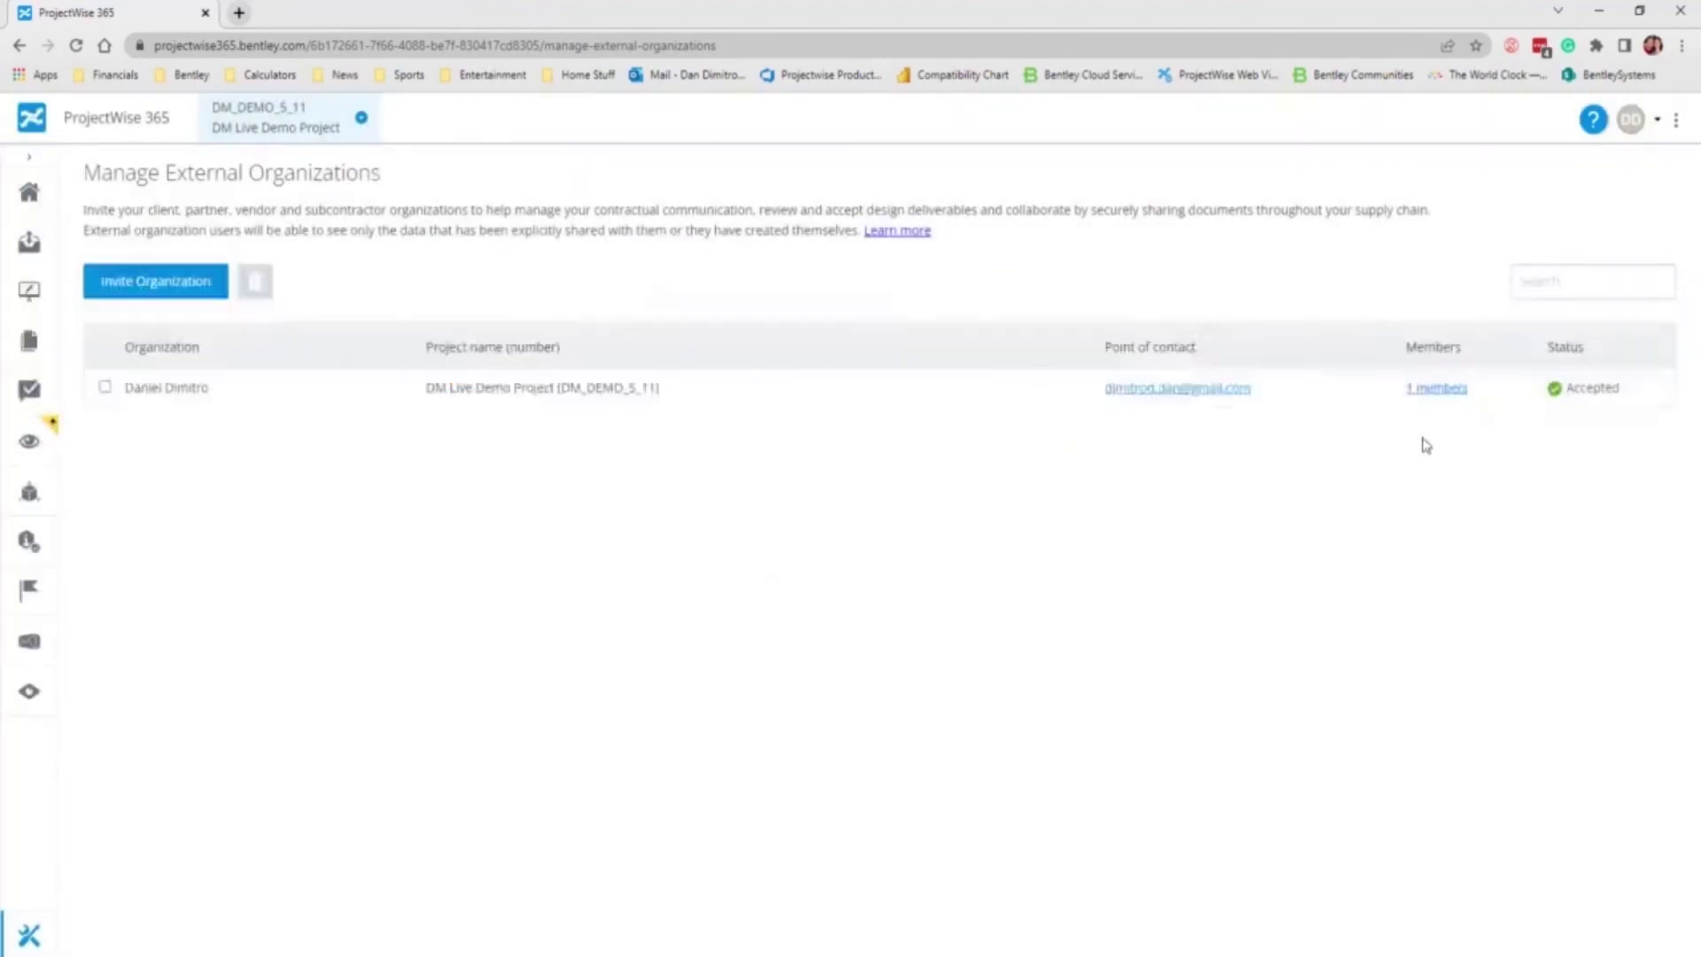